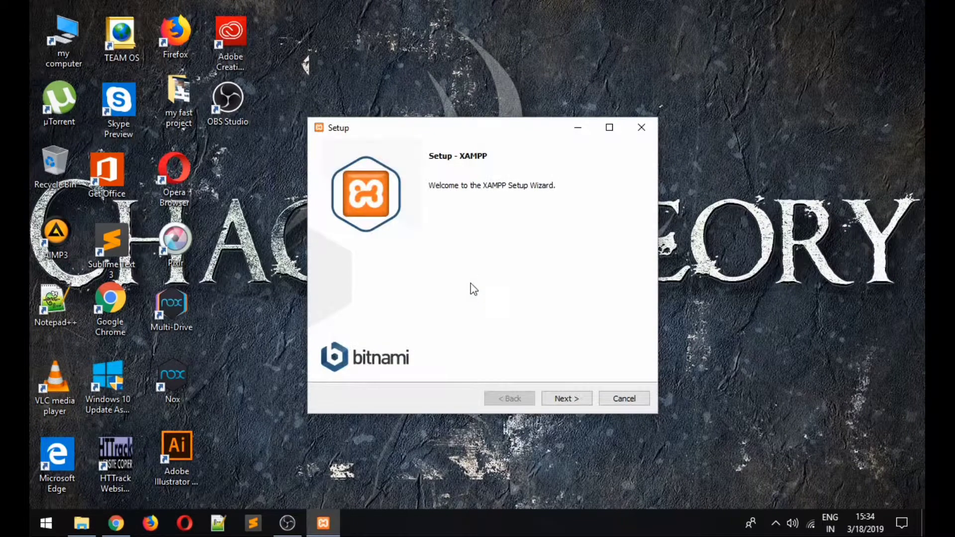
# - Accept the default components, installation folder and Bitnami page, close the bitnami.com tab, and begin installing XAMPP
pyautogui.click(569, 399)
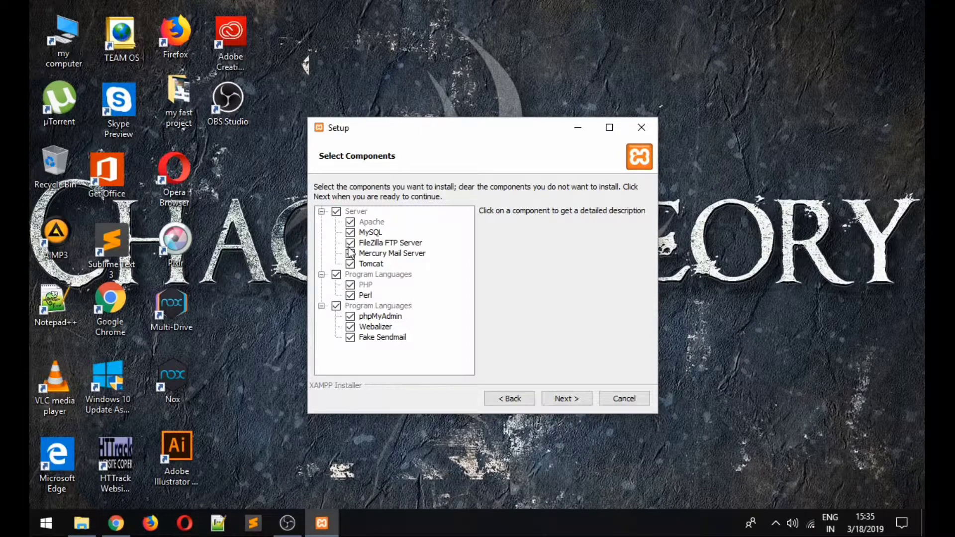
pyautogui.click(554, 400)
pyautogui.click(569, 401)
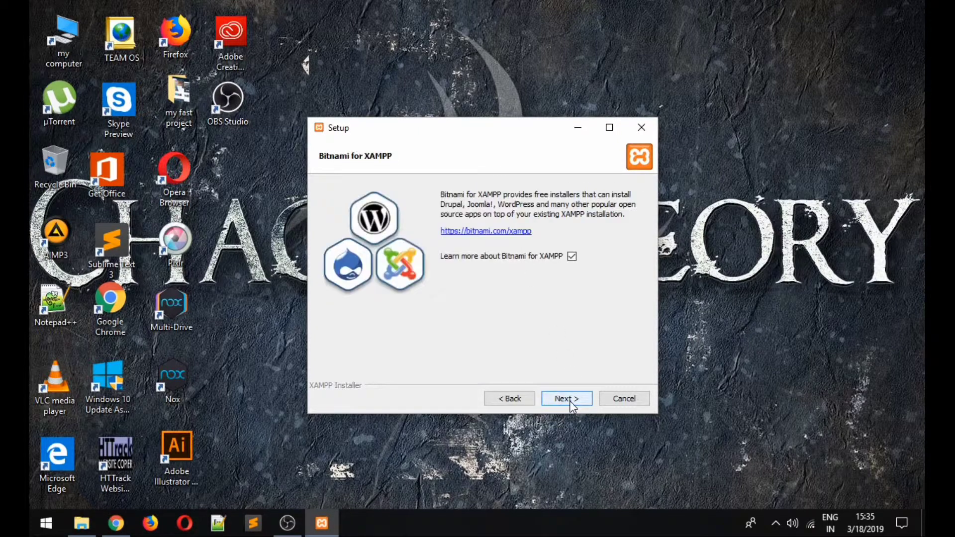
pyautogui.click(569, 401)
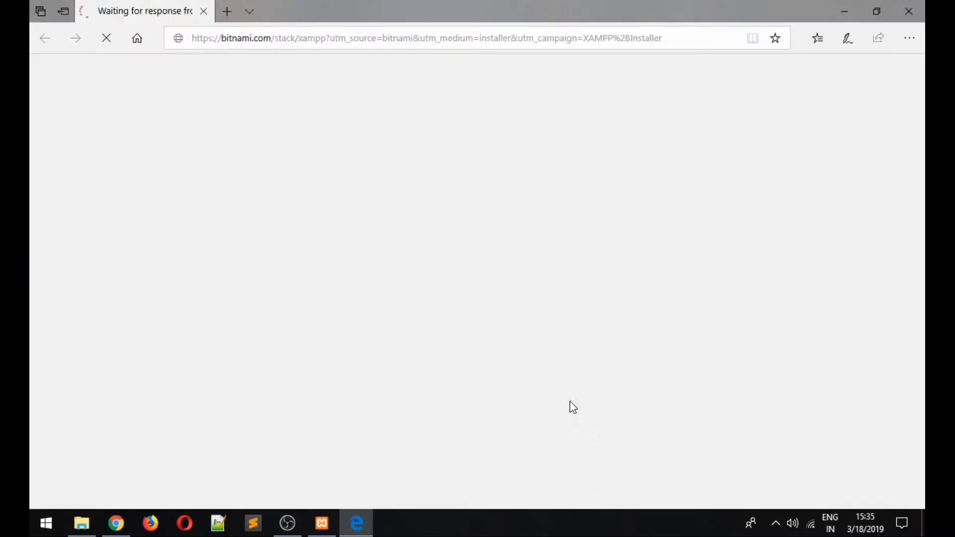
pyautogui.click(208, 13)
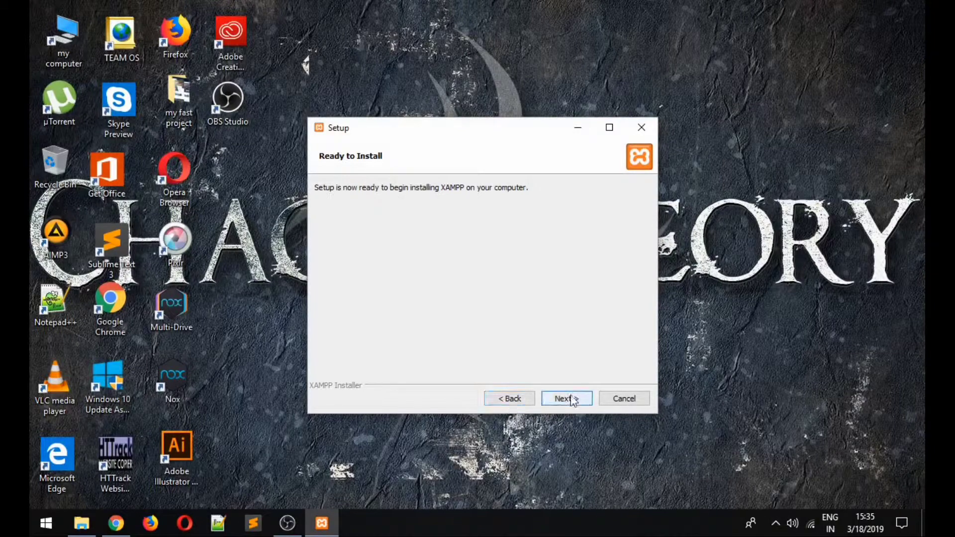
pyautogui.click(567, 399)
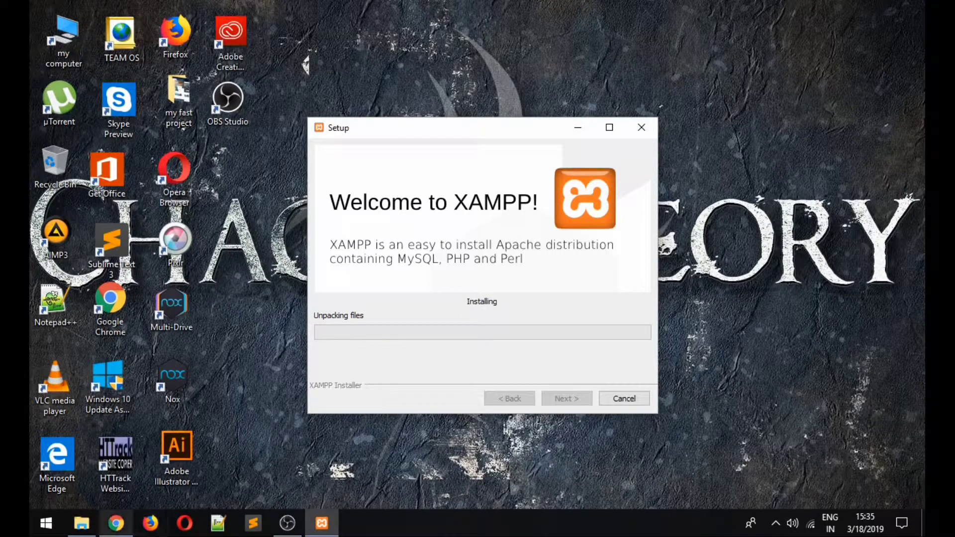
pyautogui.moveTo(94, 528)
pyautogui.click(99, 492)
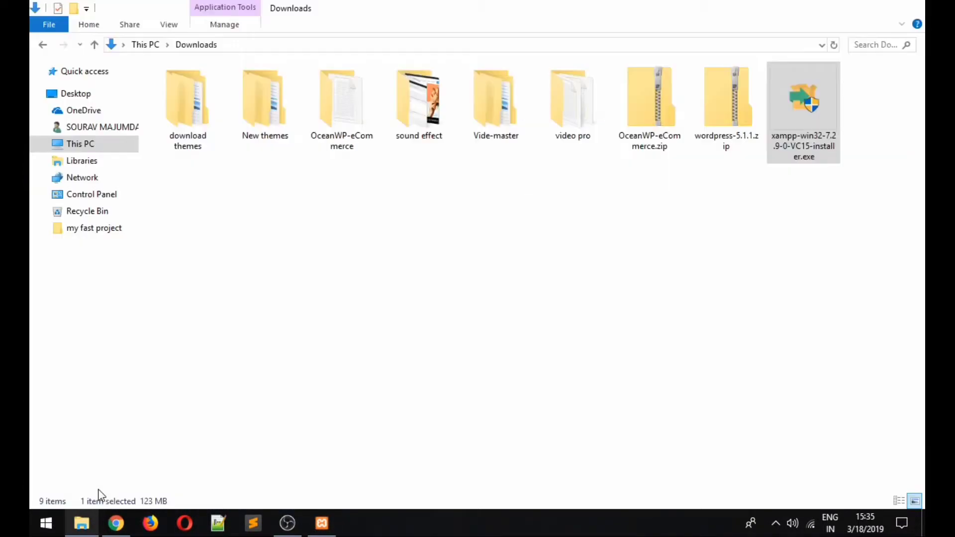
pyautogui.click(735, 115)
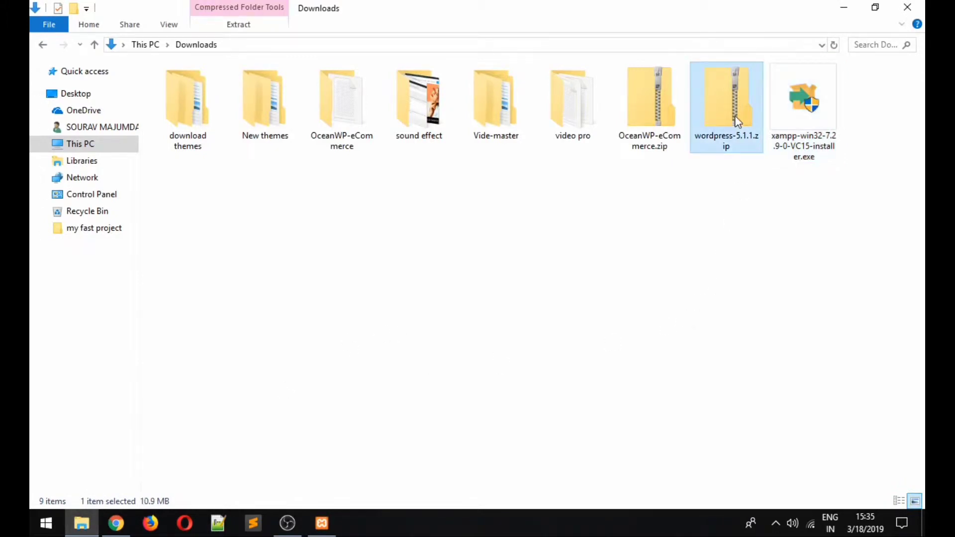
pyautogui.rightClick(735, 115)
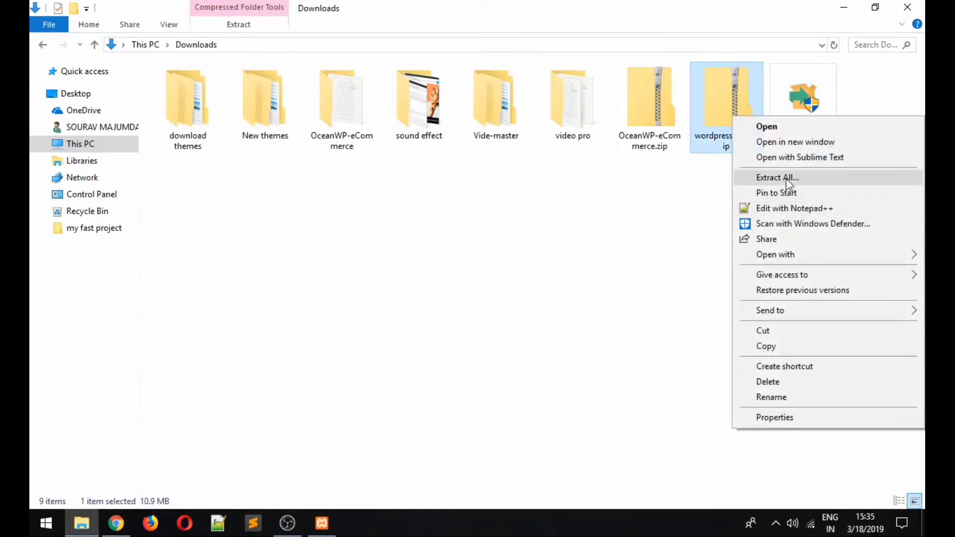
pyautogui.click(844, 7)
pyautogui.click(844, 6)
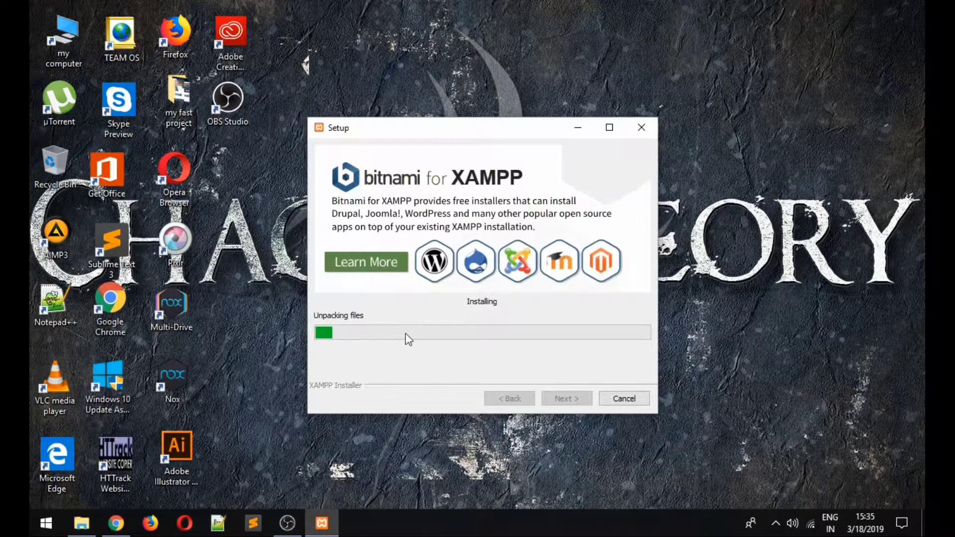
pyautogui.click(288, 525)
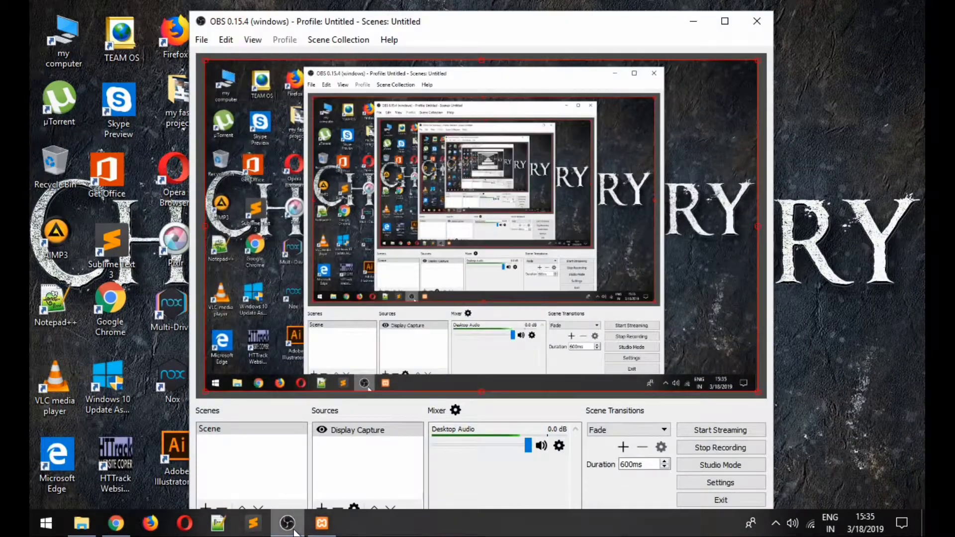
pyautogui.click(294, 531)
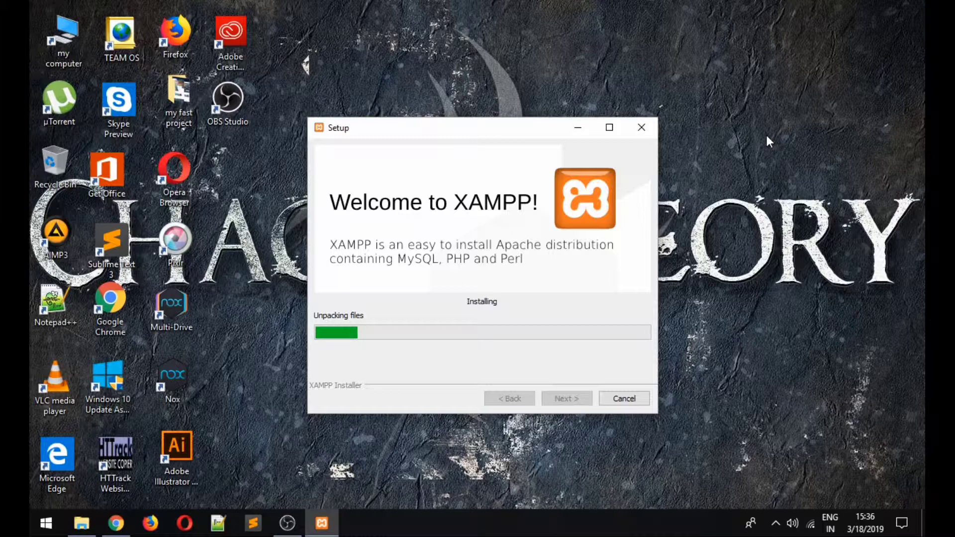
# - Extract wordpress-5.1.1.zip into the suggested wordpress-5.1.1 folder in Downloads
pyautogui.click(82, 524)
pyautogui.rightClick(728, 116)
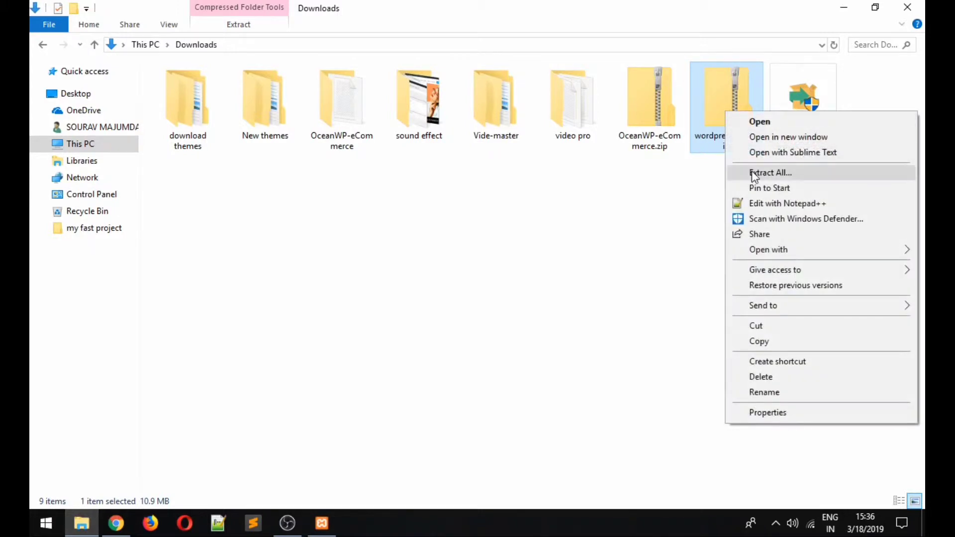
pyautogui.click(751, 171)
pyautogui.click(606, 390)
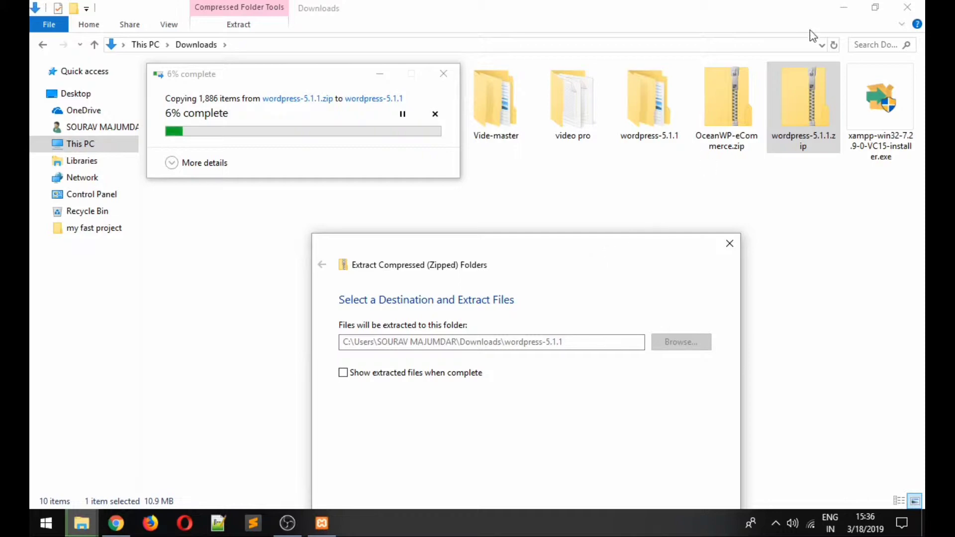
# - Move the extraction and copy-progress windows aside so the XAMPP setup window is visible
pyautogui.click(843, 7)
pyautogui.moveTo(635, 254); pyautogui.dragTo(880, 100)
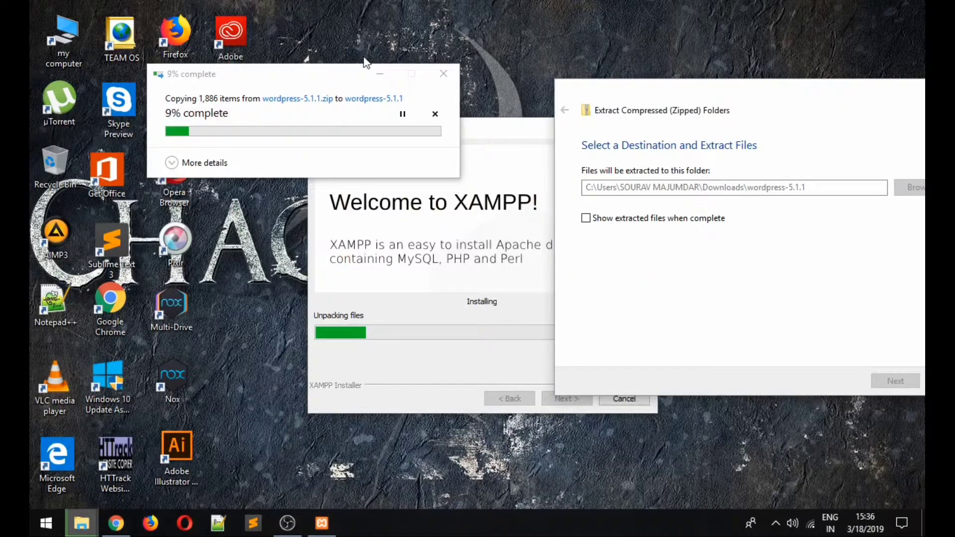
pyautogui.moveTo(365, 61); pyautogui.dragTo(658, 8)
pyautogui.moveTo(846, 90); pyautogui.dragTo(902, 71)
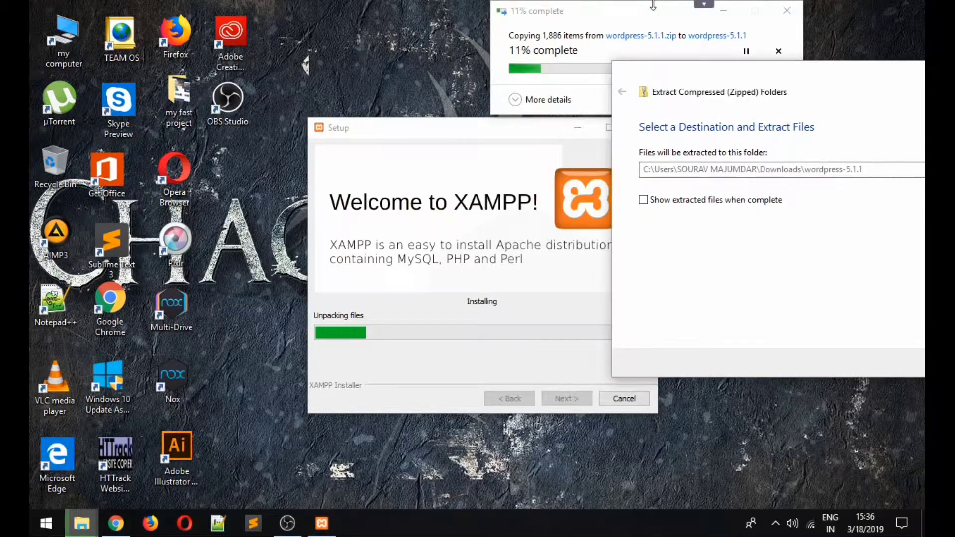
pyautogui.moveTo(652, 10); pyautogui.dragTo(745, 36)
pyautogui.moveTo(482, 128); pyautogui.dragTo(394, 94)
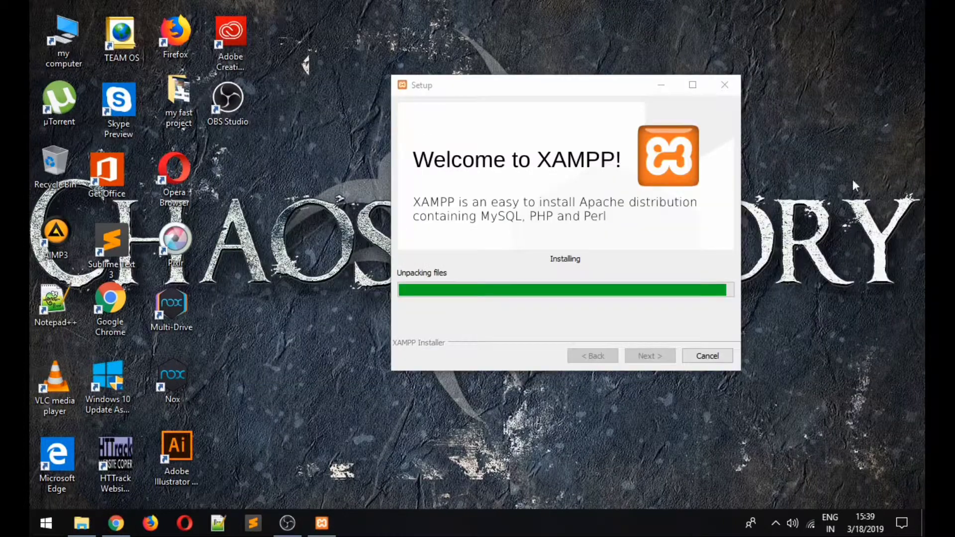
pyautogui.rightClick(854, 137)
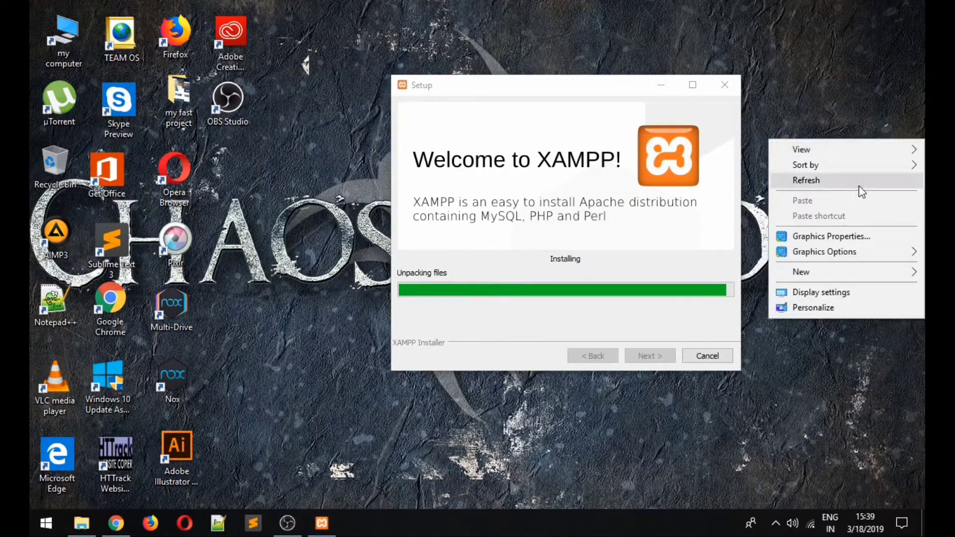
# - Refresh the desktop and reposition the XAMPP setup window until the completion page appears
pyautogui.click(853, 180)
pyautogui.rightClick(855, 105)
pyautogui.click(827, 150)
pyautogui.rightClick(840, 144)
pyautogui.click(841, 187)
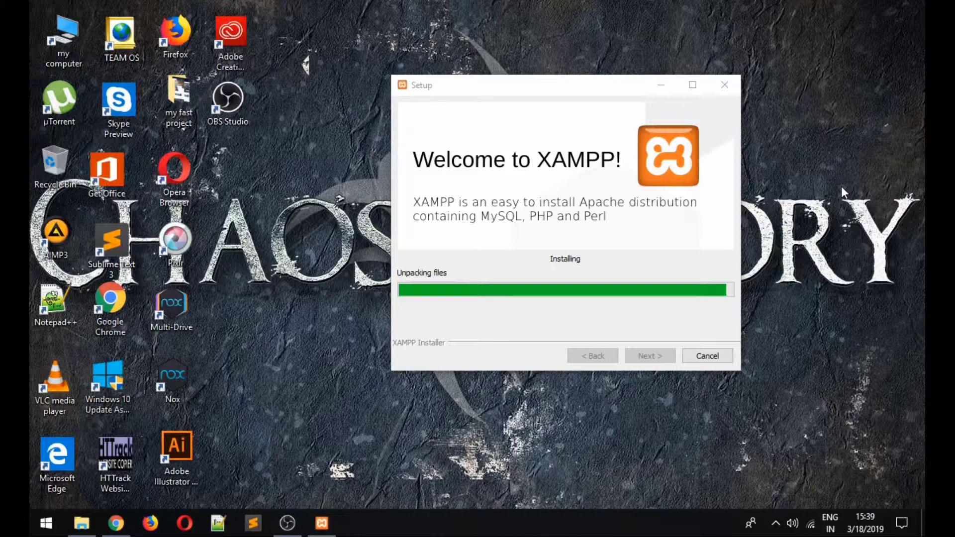
pyautogui.rightClick(831, 153)
pyautogui.click(847, 194)
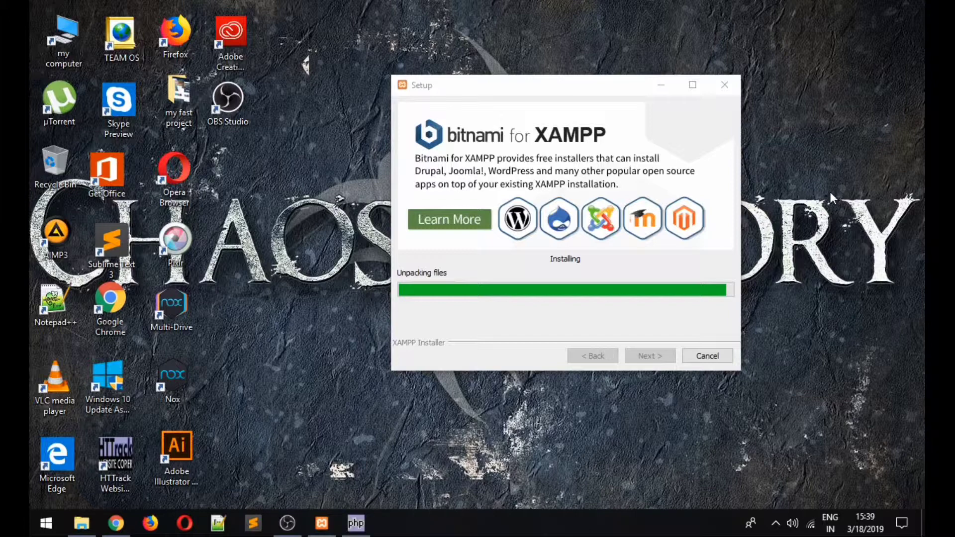
pyautogui.moveTo(554, 85); pyautogui.dragTo(514, 71)
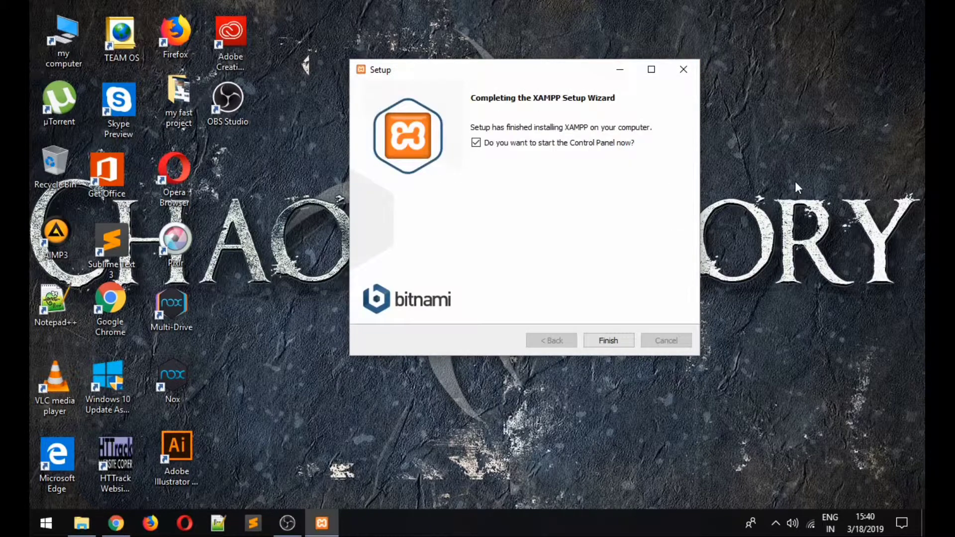
# - Finish XAMPP setup, keep English as the Control Panel language, then close the panel
pyautogui.click(605, 342)
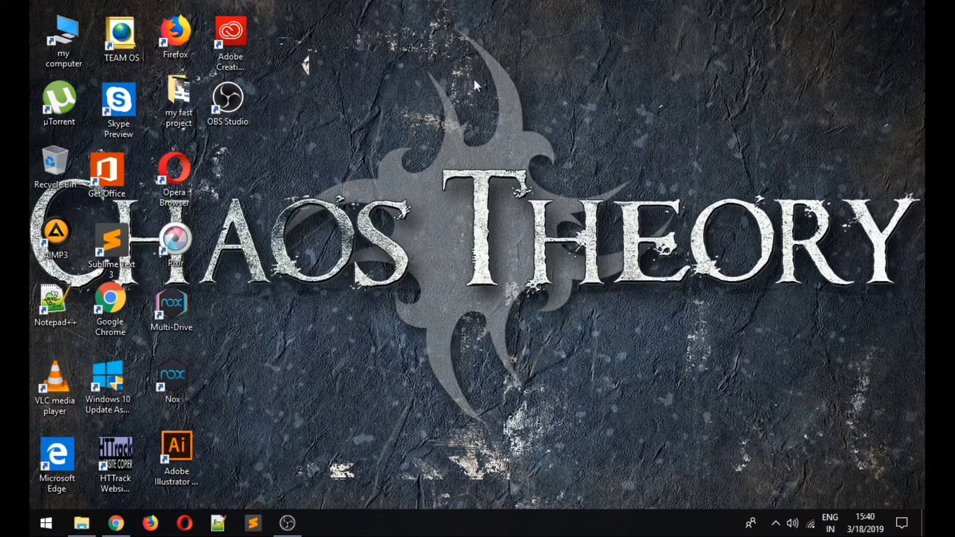
pyautogui.rightClick(473, 79)
pyautogui.click(517, 126)
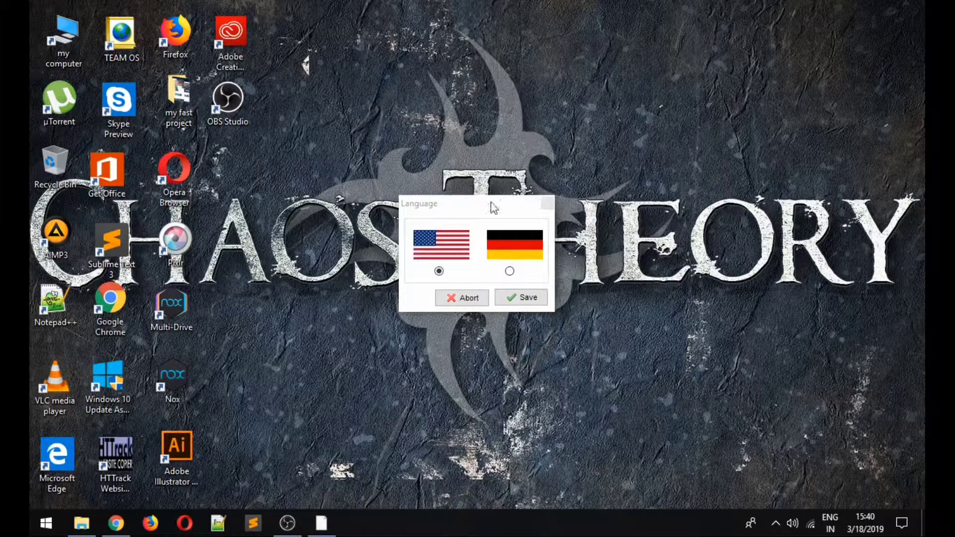
pyautogui.click(506, 299)
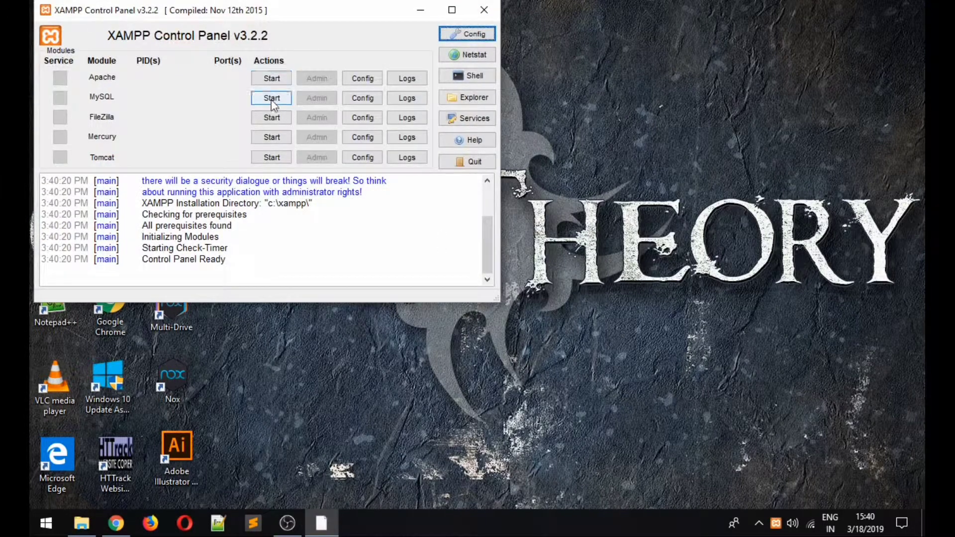
pyautogui.click(477, 19)
pyautogui.rightClick(491, 122)
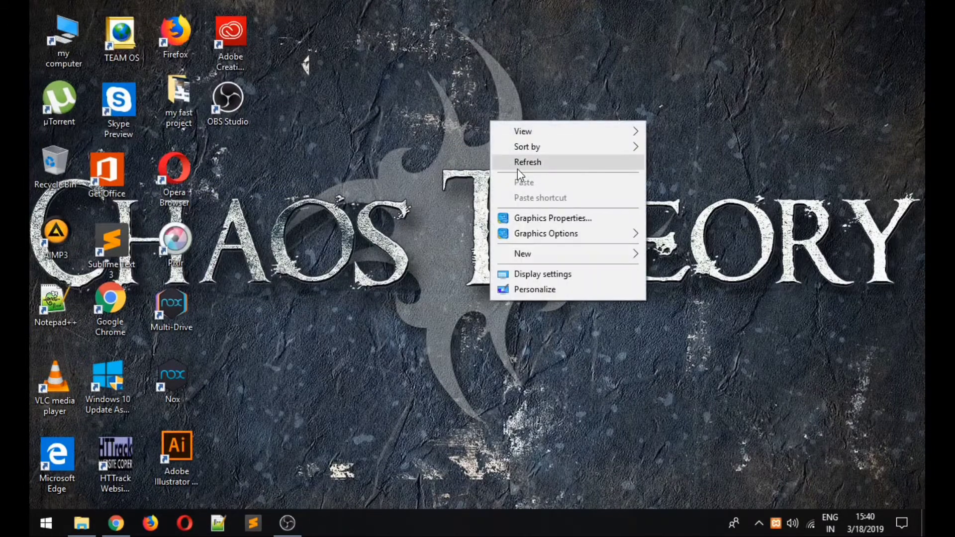
pyautogui.click(518, 168)
# - Relaunch XAMPP Control Panel via an 'xa' search and start Apache and MySQL
pyautogui.click(46, 523)
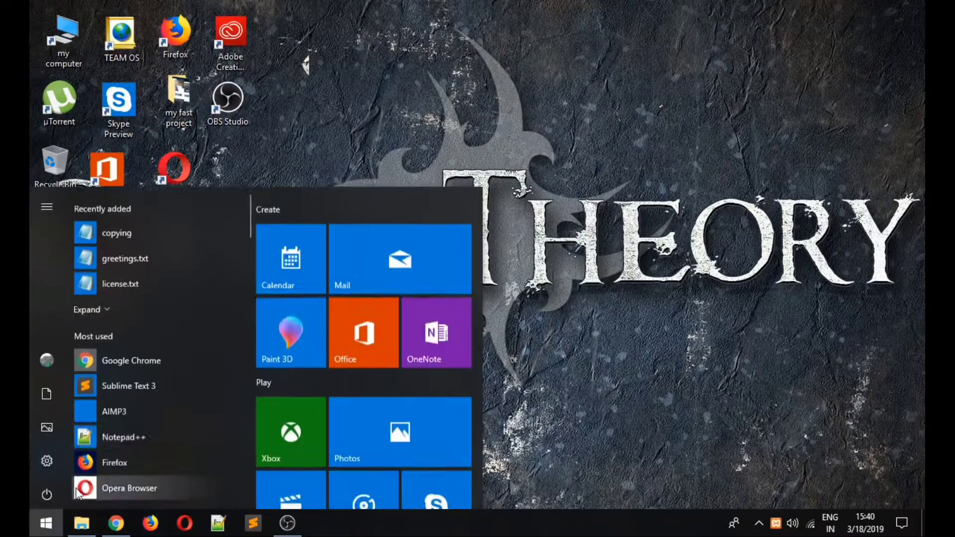
pyautogui.write('xa')
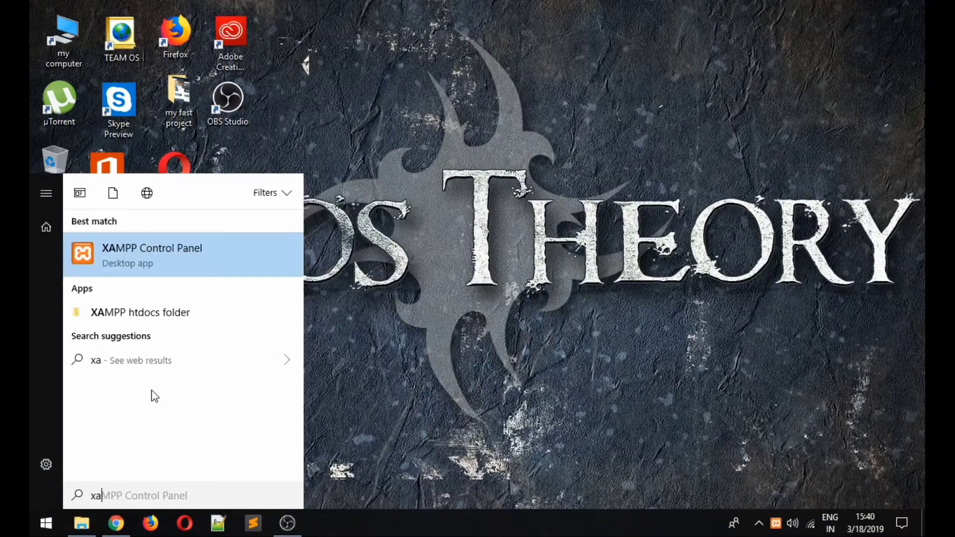
pyautogui.click(157, 255)
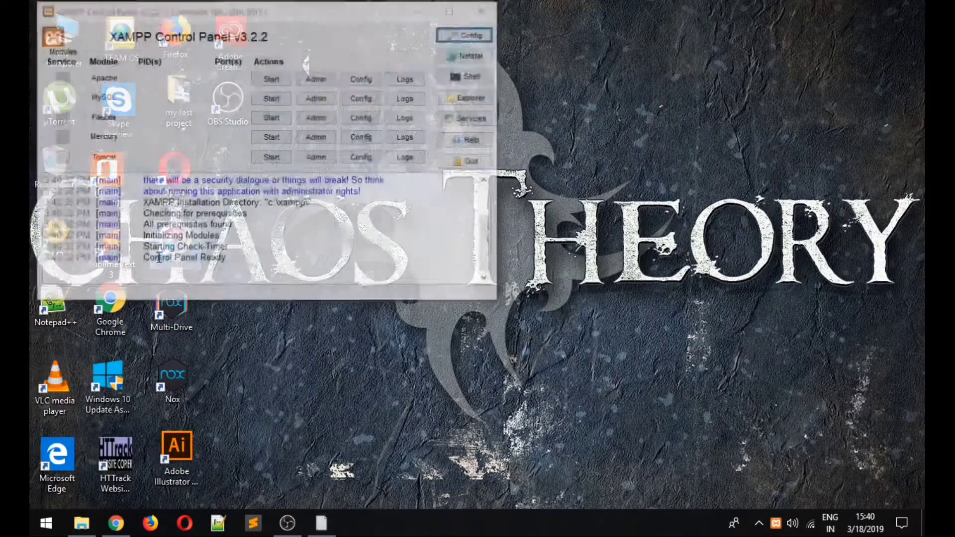
pyautogui.click(271, 78)
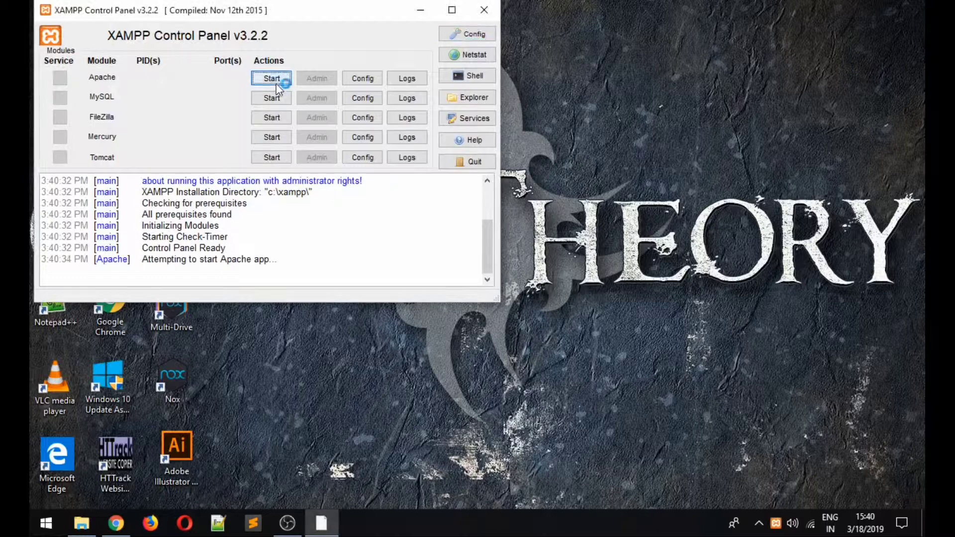
pyautogui.click(277, 98)
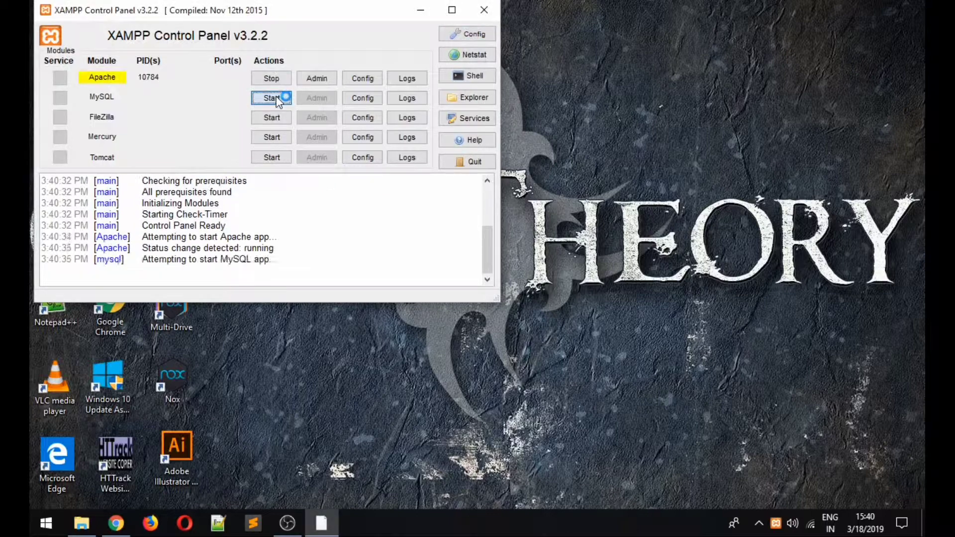
# - Minimize the XAMPP Control Panel and refresh the desktop
pyautogui.click(423, 11)
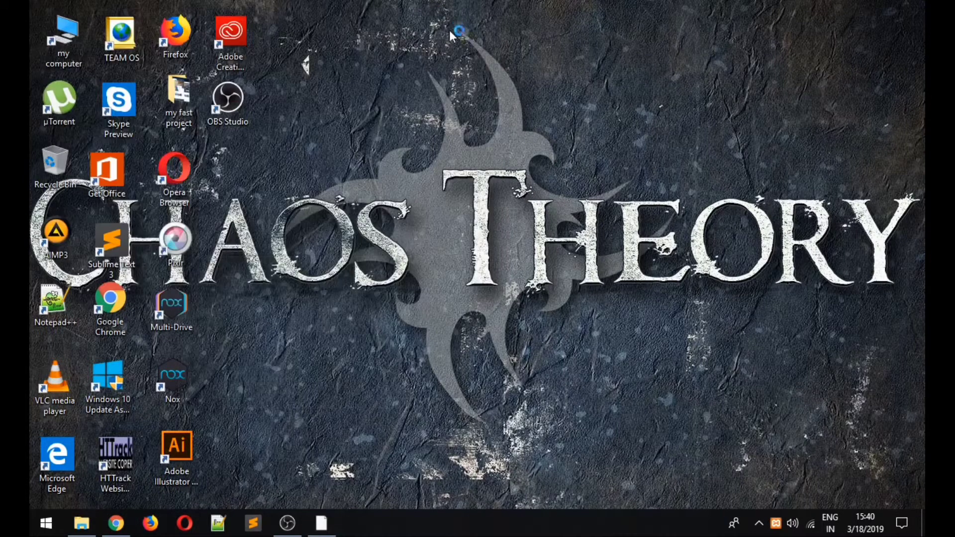
pyautogui.rightClick(470, 61)
pyautogui.click(469, 61)
pyautogui.rightClick(470, 61)
pyautogui.click(502, 103)
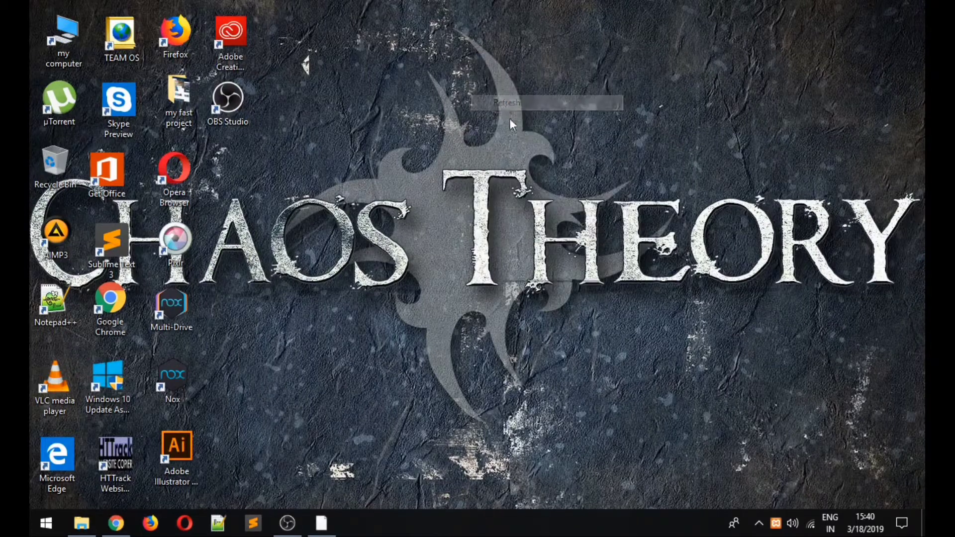
pyautogui.rightClick(499, 94)
pyautogui.click(518, 136)
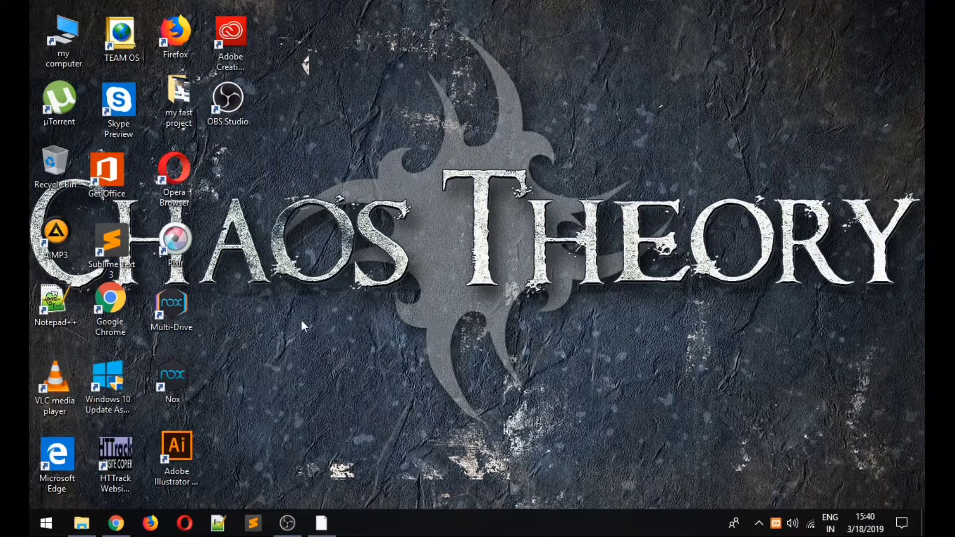
pyautogui.rightClick(331, 270)
pyautogui.click(360, 312)
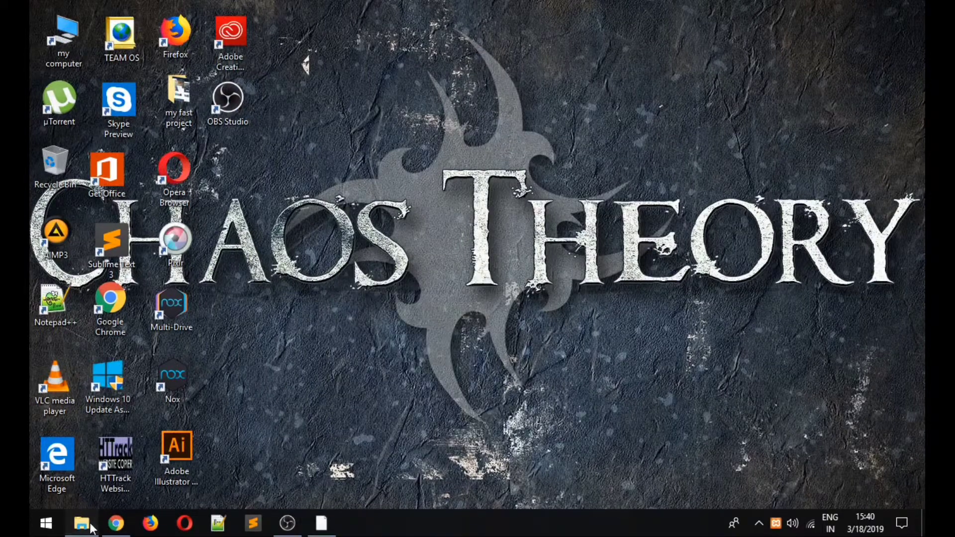
# - Load localhost in Chrome and follow the phpMyAdmin link on the XAMPP welcome page
pyautogui.click(91, 529)
pyautogui.click(91, 528)
pyautogui.click(91, 529)
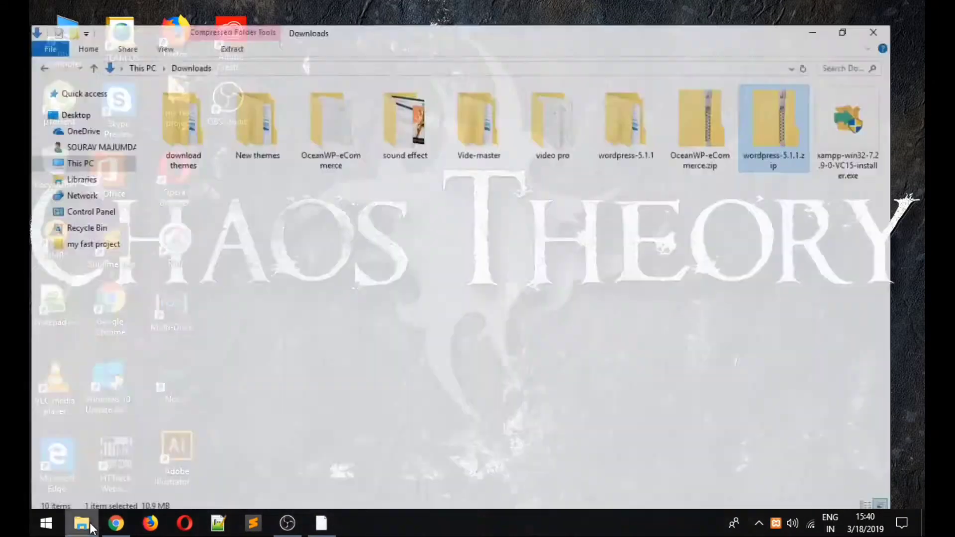
pyautogui.click(91, 528)
pyautogui.click(116, 523)
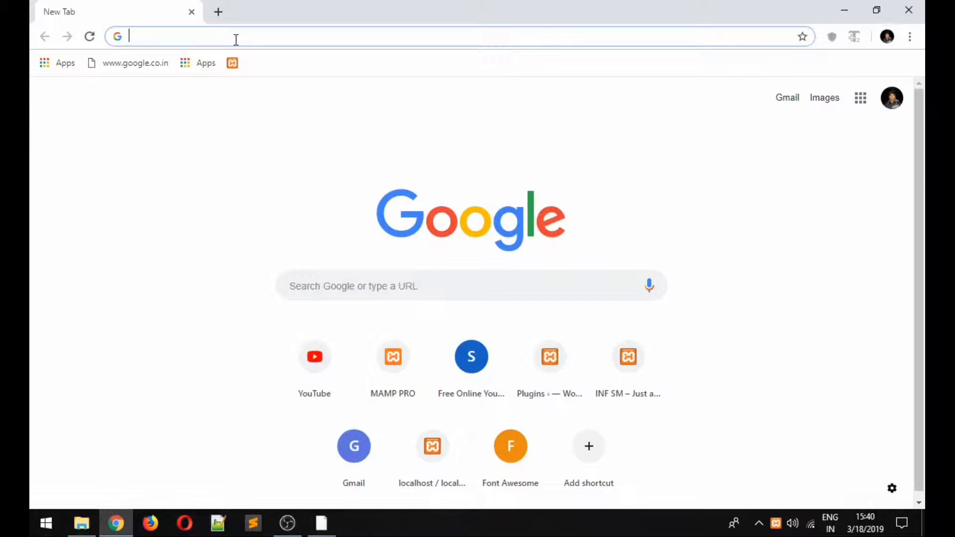
pyautogui.write('lo')
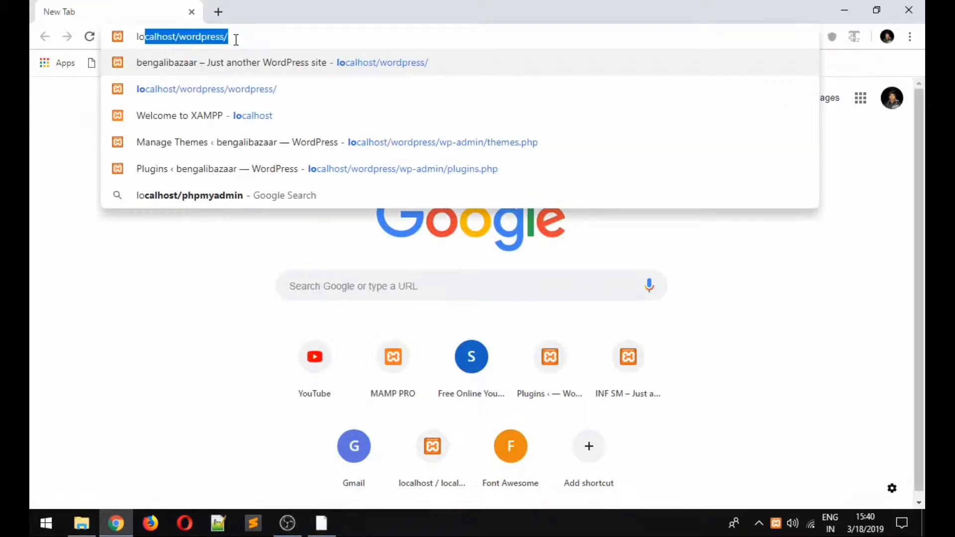
pyautogui.write('cal')
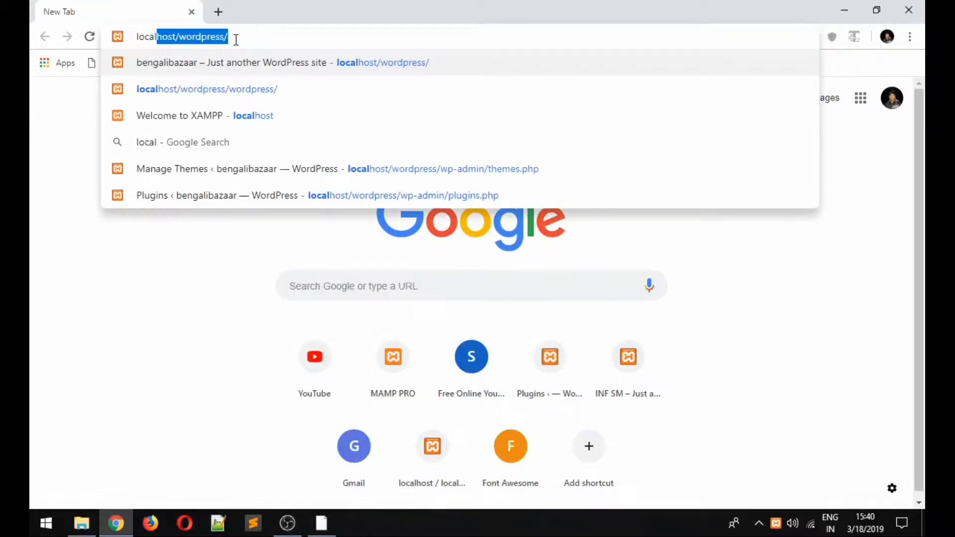
pyautogui.write('hos')
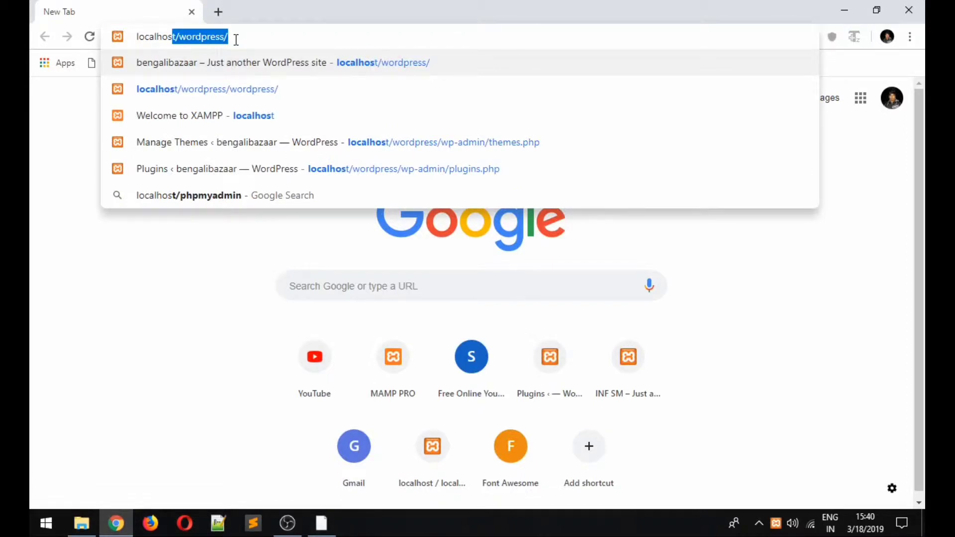
pyautogui.write('t')
pyautogui.press('Return')
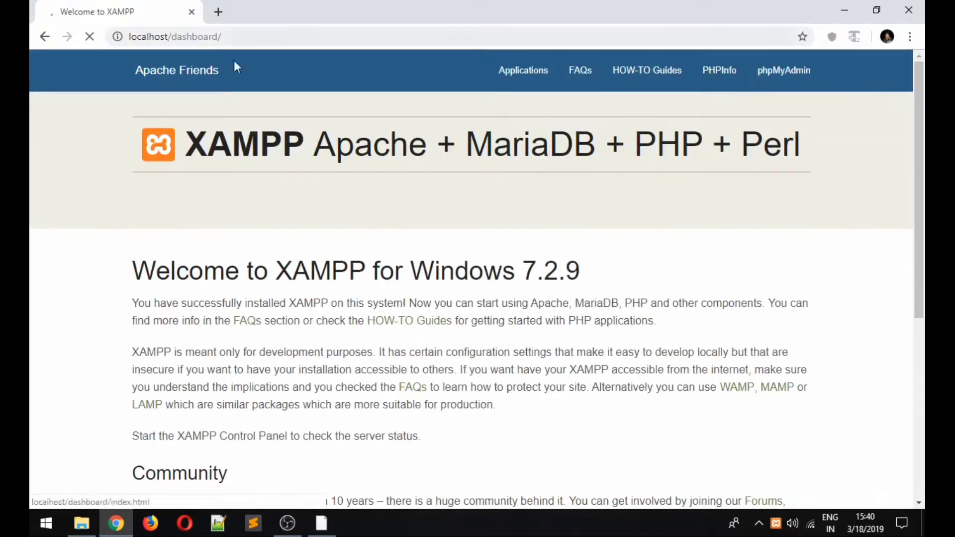
pyautogui.click(789, 73)
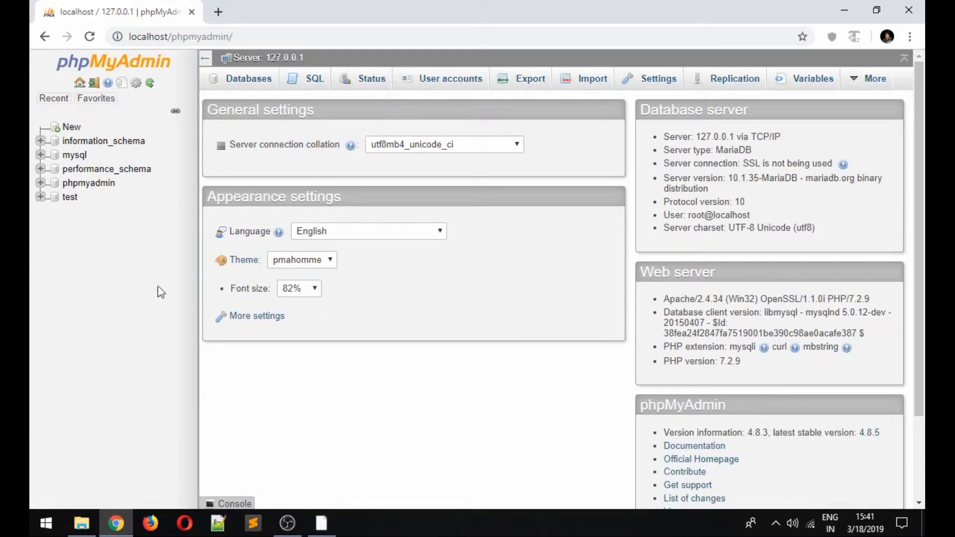
# - Go to phpMyAdmin's Databases tab and place the cursor in the Database name field
pyautogui.scroll(-1, 329, 313)
pyautogui.scroll(1, 328, 314)
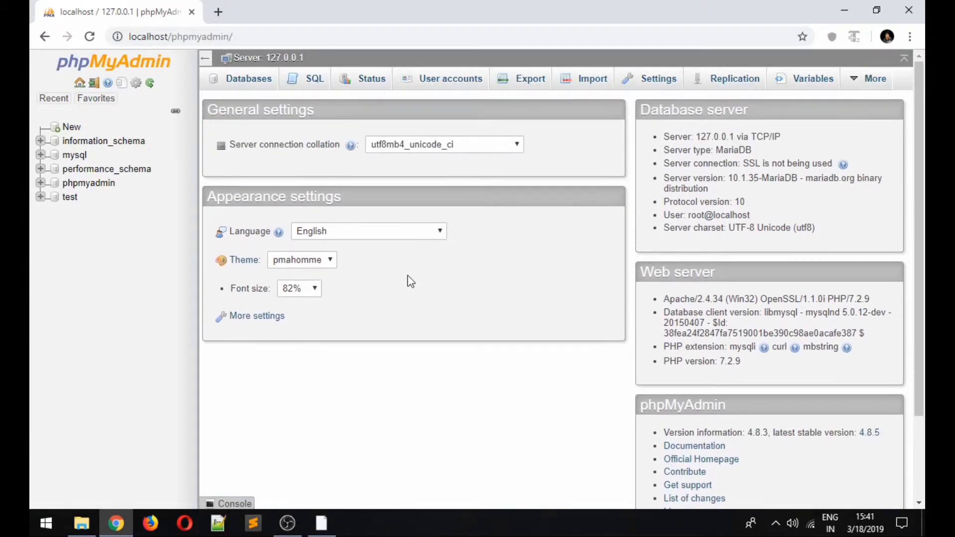
pyautogui.click(71, 129)
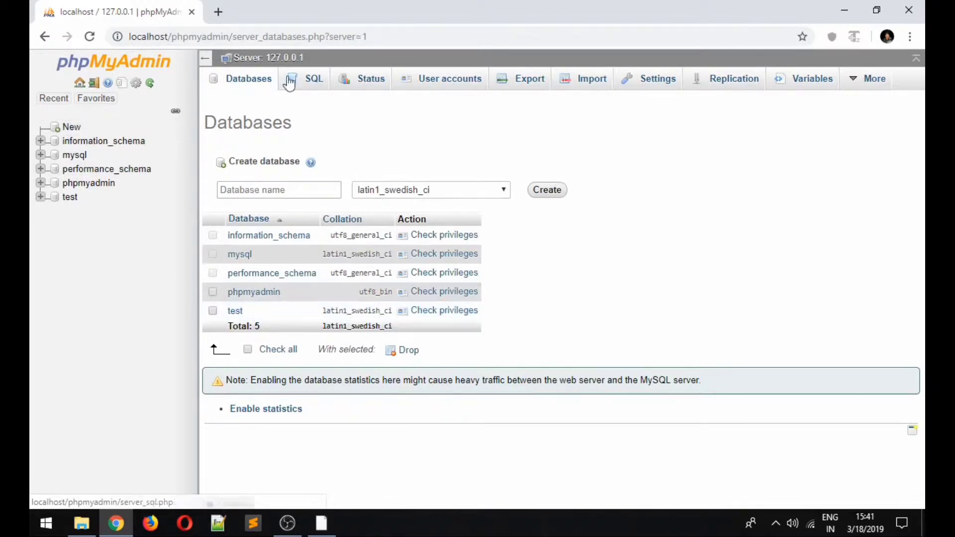
pyautogui.click(239, 87)
pyautogui.click(274, 189)
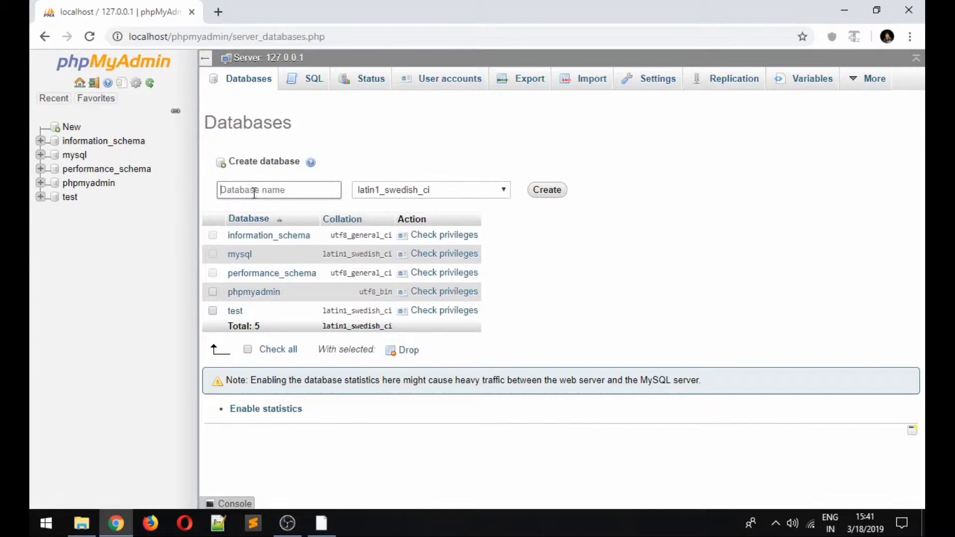
# - Copy the wordpress folder from Downloads\wordpress-5.1.1
pyautogui.click(849, 8)
pyautogui.rightClick(565, 50)
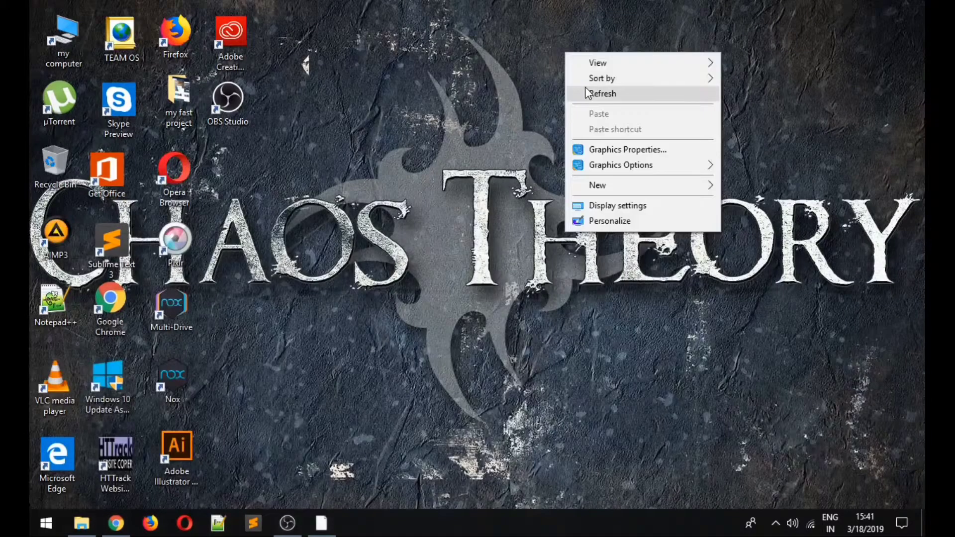
pyautogui.click(591, 89)
pyautogui.doubleClick(48, 34)
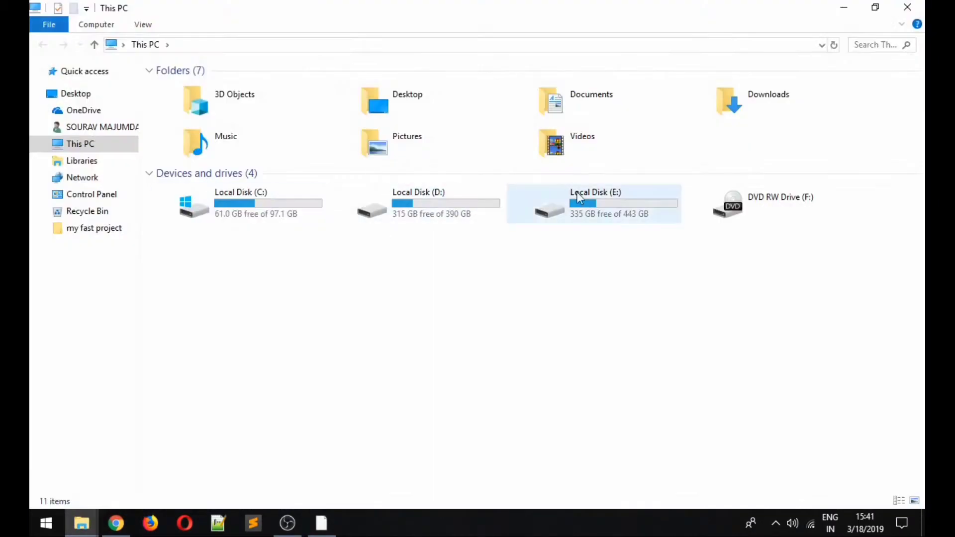
pyautogui.doubleClick(758, 114)
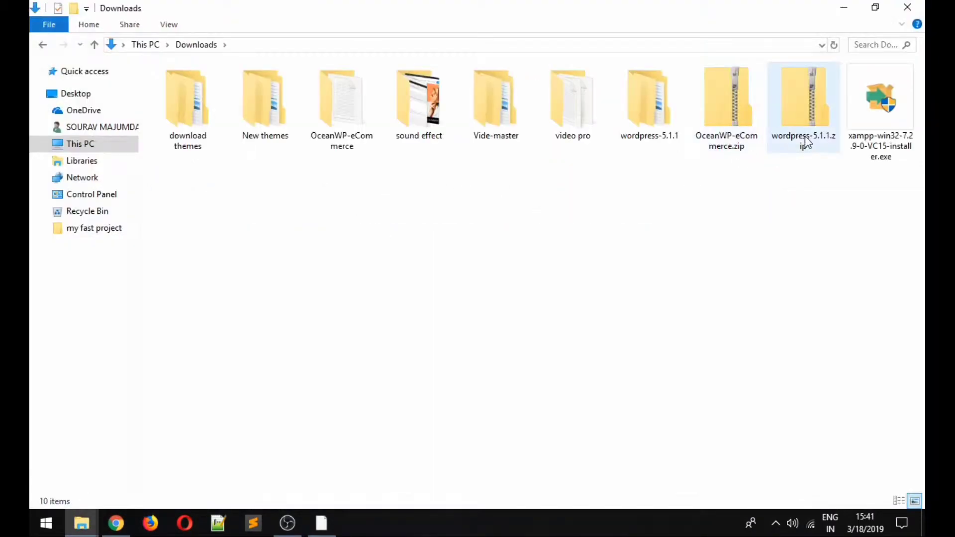
pyautogui.click(648, 122)
pyautogui.rightClick(648, 123)
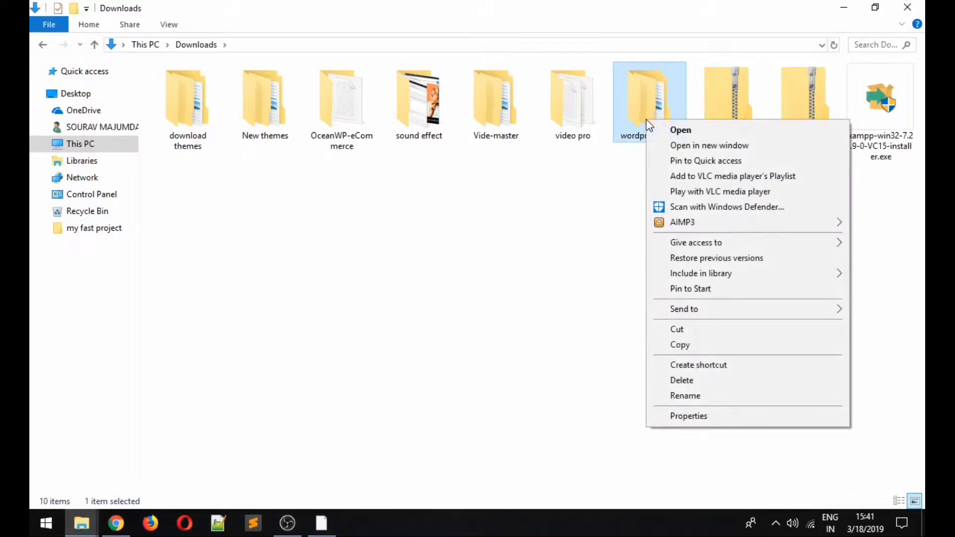
pyautogui.click(627, 121)
pyautogui.doubleClick(628, 121)
pyautogui.doubleClick(230, 90)
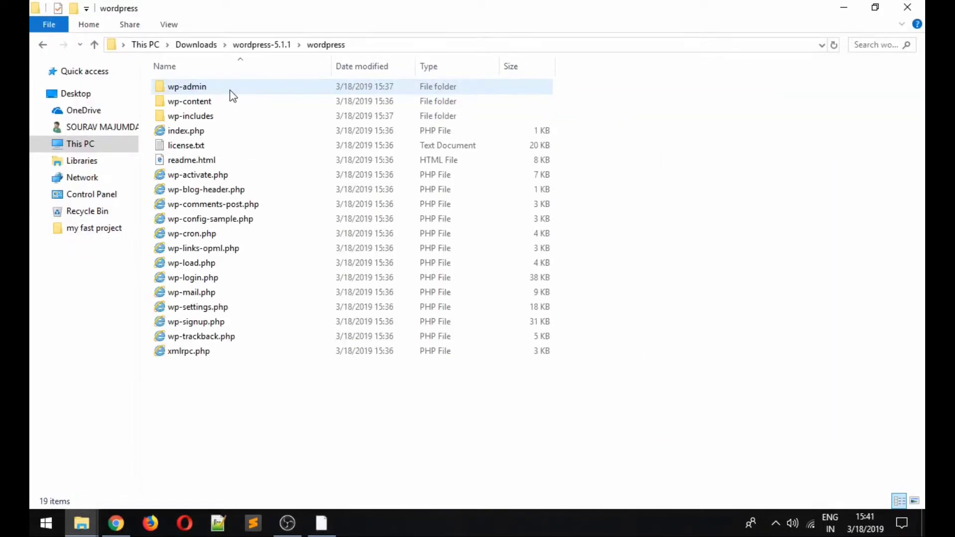
pyautogui.click(46, 47)
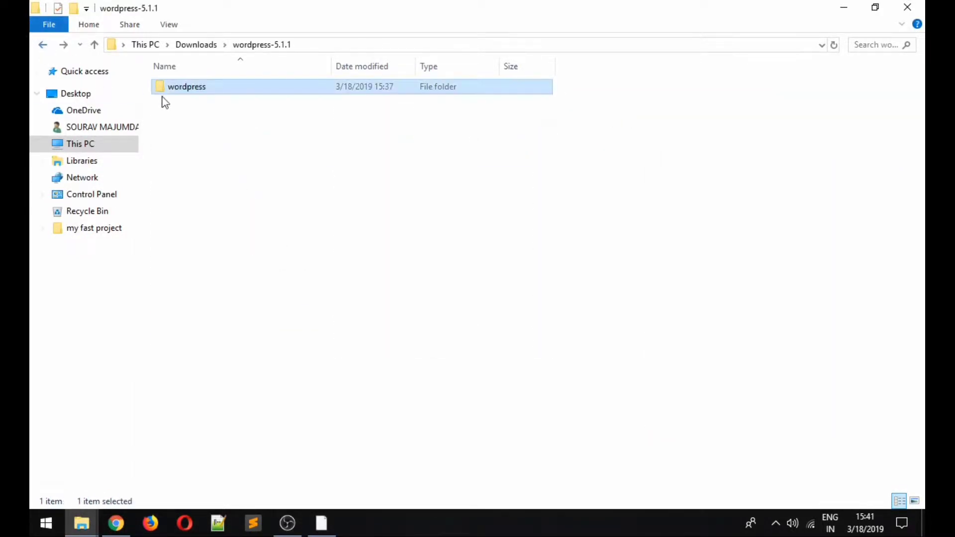
pyautogui.rightClick(182, 85)
pyautogui.click(218, 313)
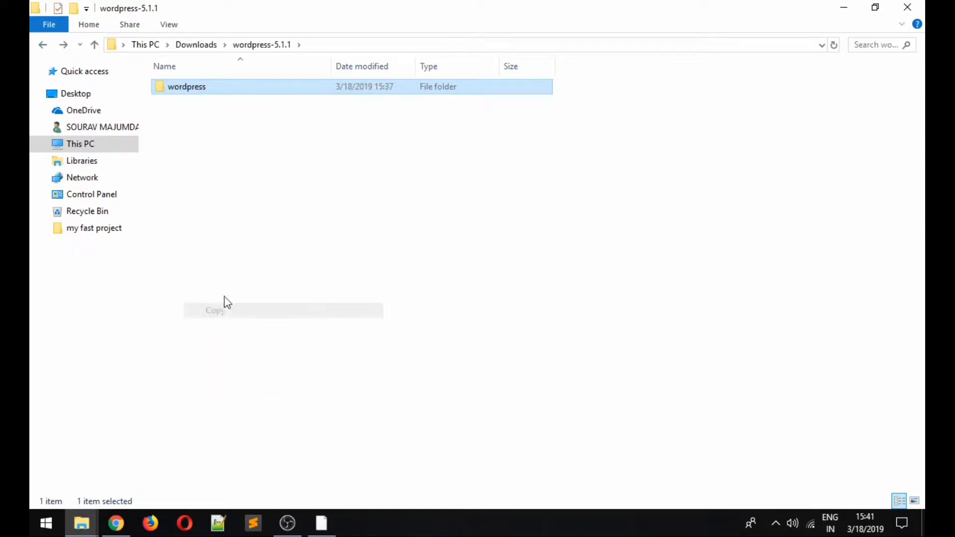
# - Paste the wordpress folder into C:\xampp\htdocs
pyautogui.click(844, 7)
pyautogui.doubleClick(75, 52)
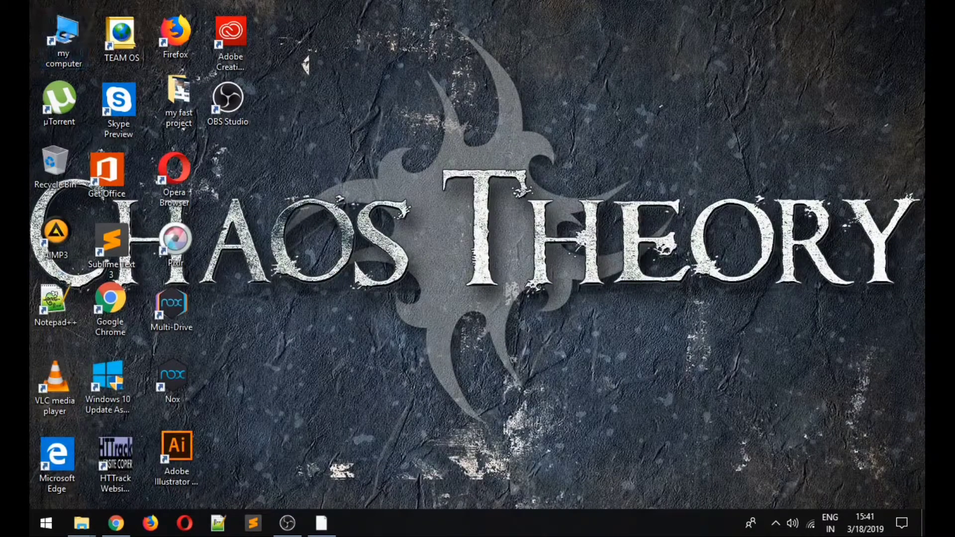
pyautogui.doubleClick(189, 206)
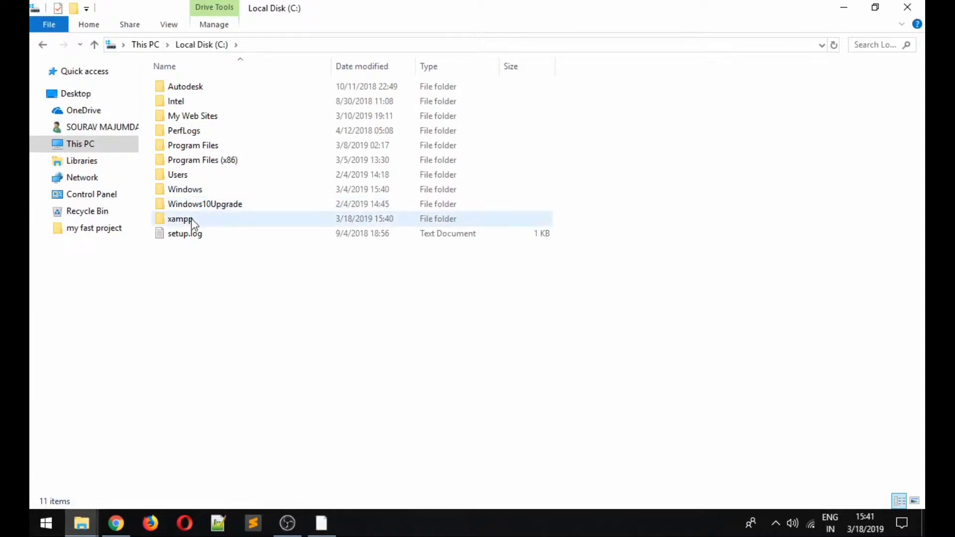
pyautogui.doubleClick(187, 220)
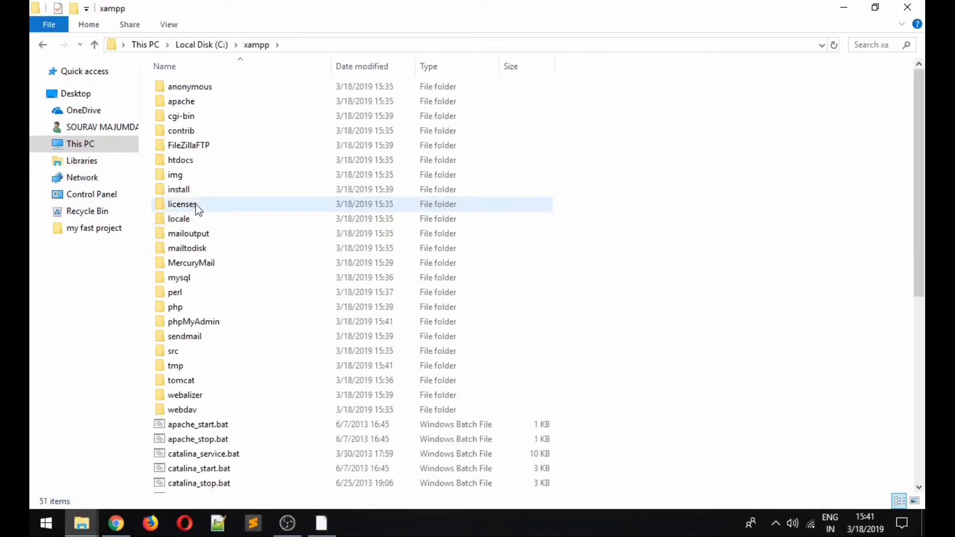
pyautogui.click(192, 162)
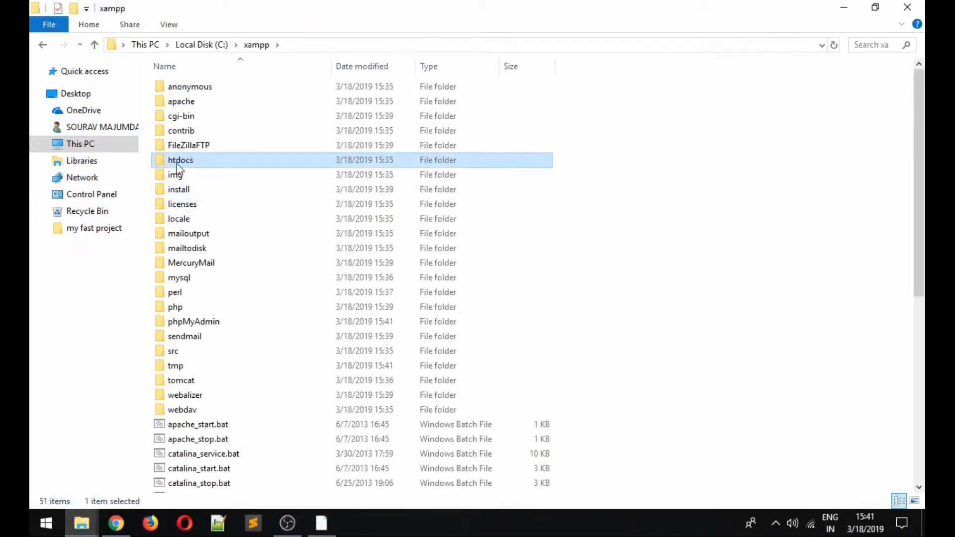
pyautogui.doubleClick(205, 164)
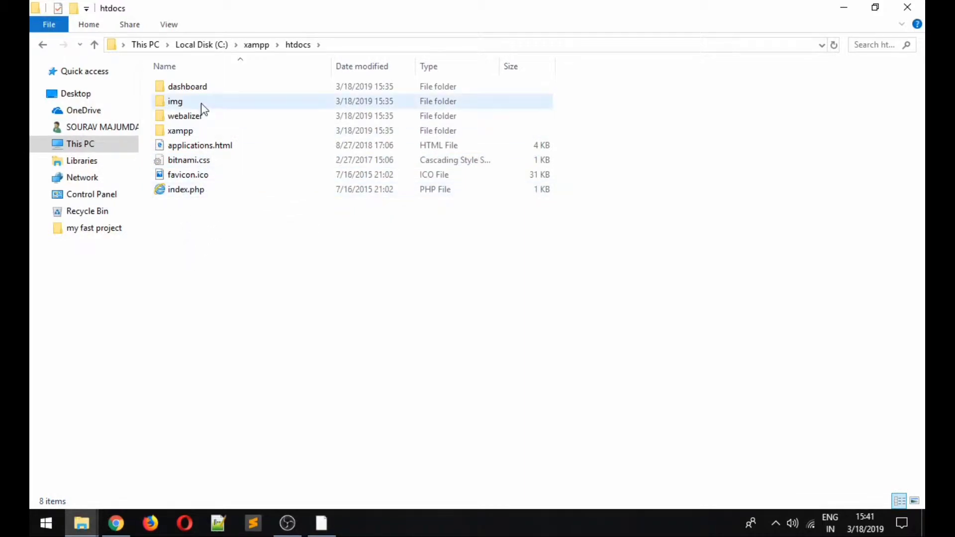
pyautogui.moveTo(195, 209); pyautogui.dragTo(185, 80)
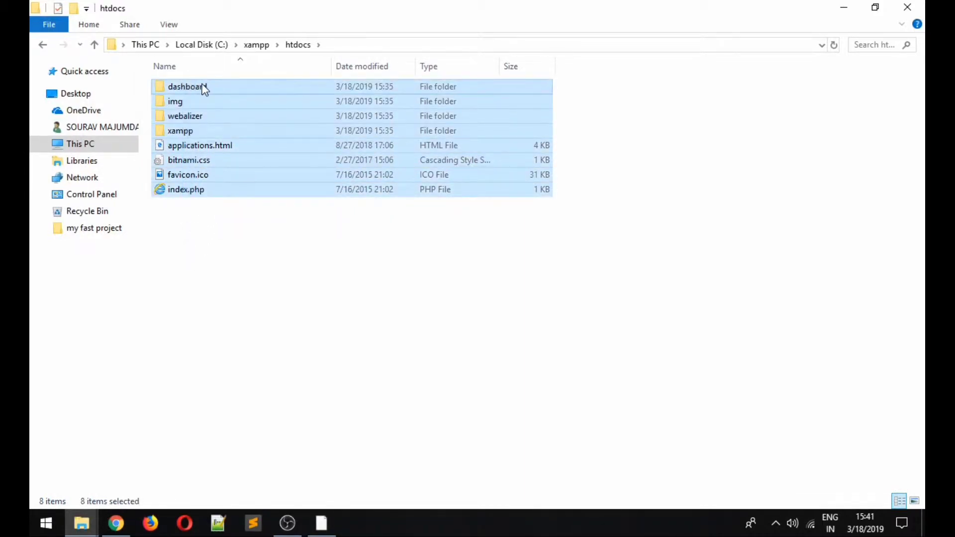
pyautogui.rightClick(204, 89)
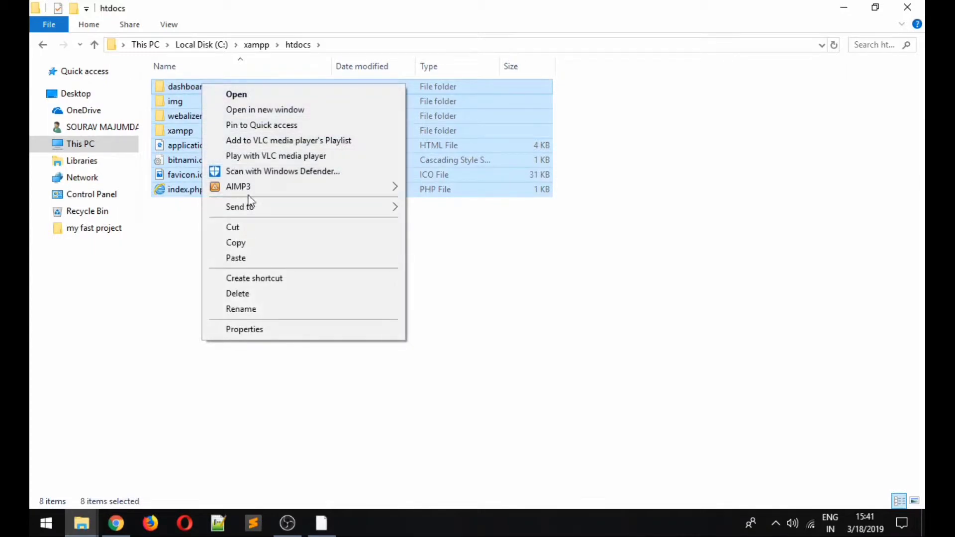
pyautogui.moveTo(333, 213)
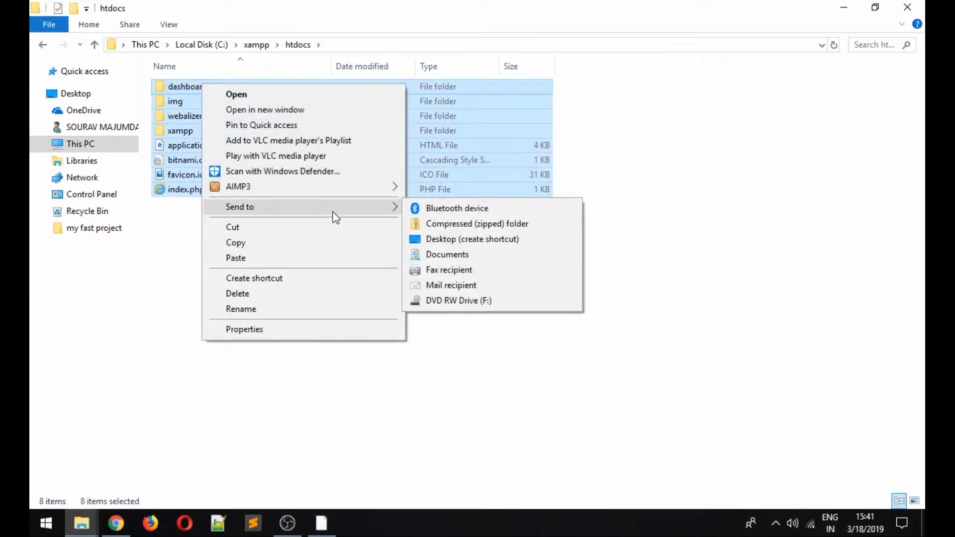
pyautogui.click(716, 205)
pyautogui.rightClick(222, 254)
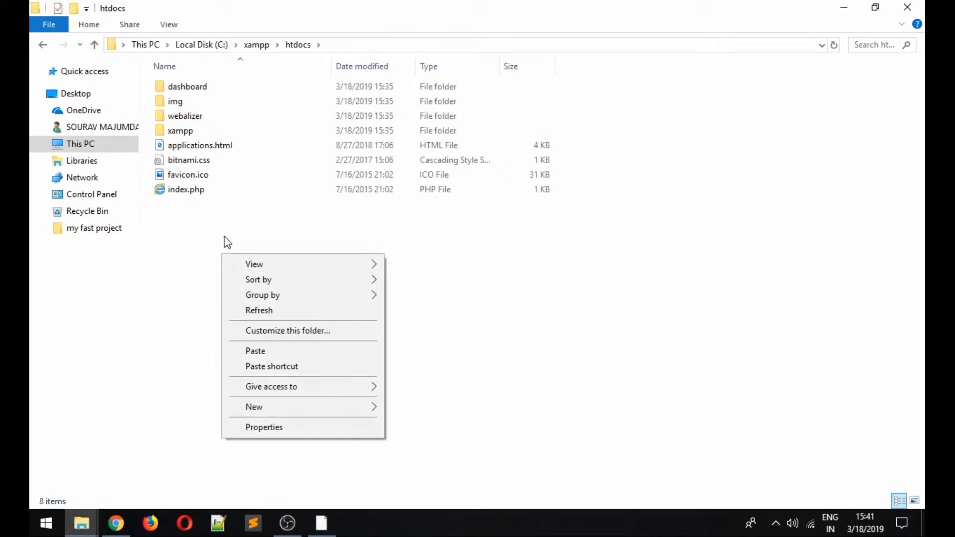
pyautogui.click(253, 351)
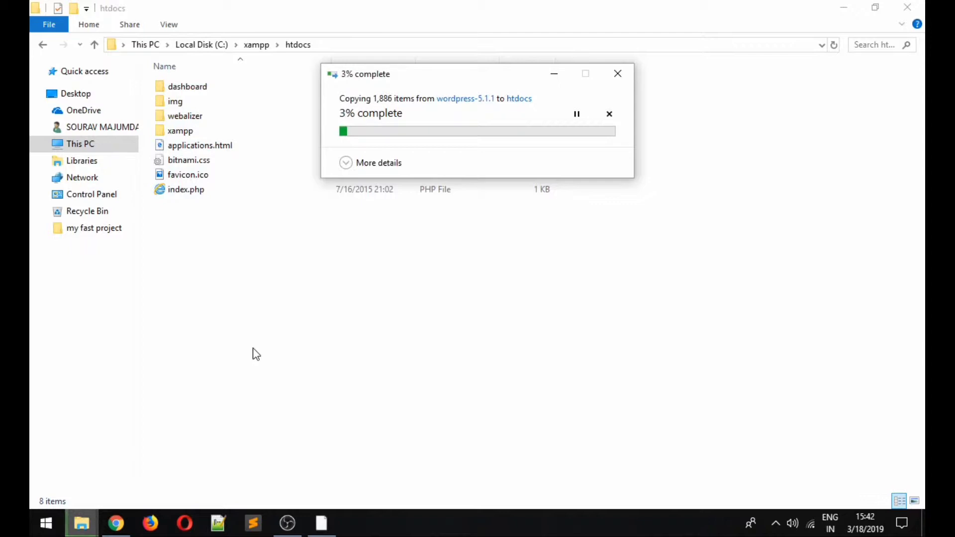
# - Refresh htdocs to show the new wordpress folder and let the 1,886-item copy reach 100%
pyautogui.rightClick(189, 283)
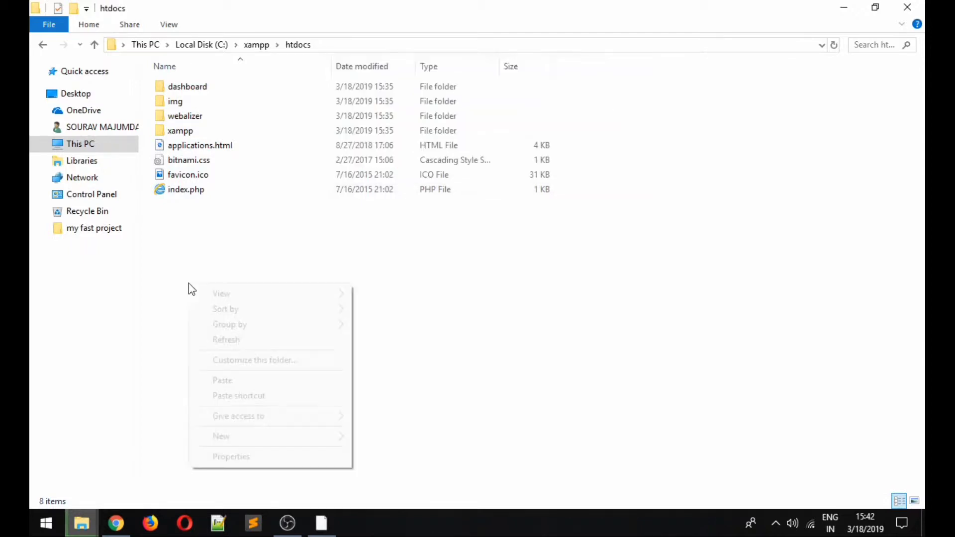
pyautogui.click(271, 204)
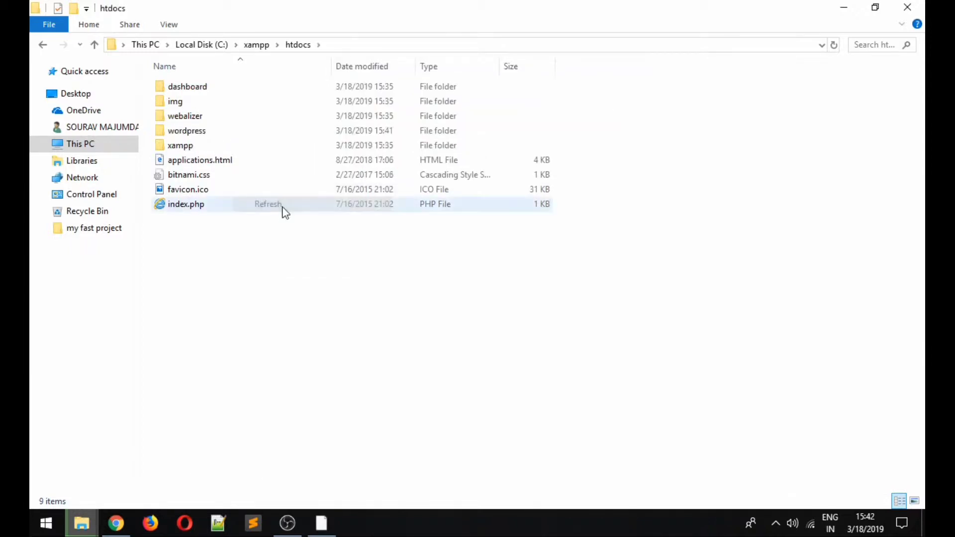
pyautogui.click(836, 14)
pyautogui.moveTo(551, 167); pyautogui.dragTo(548, 177)
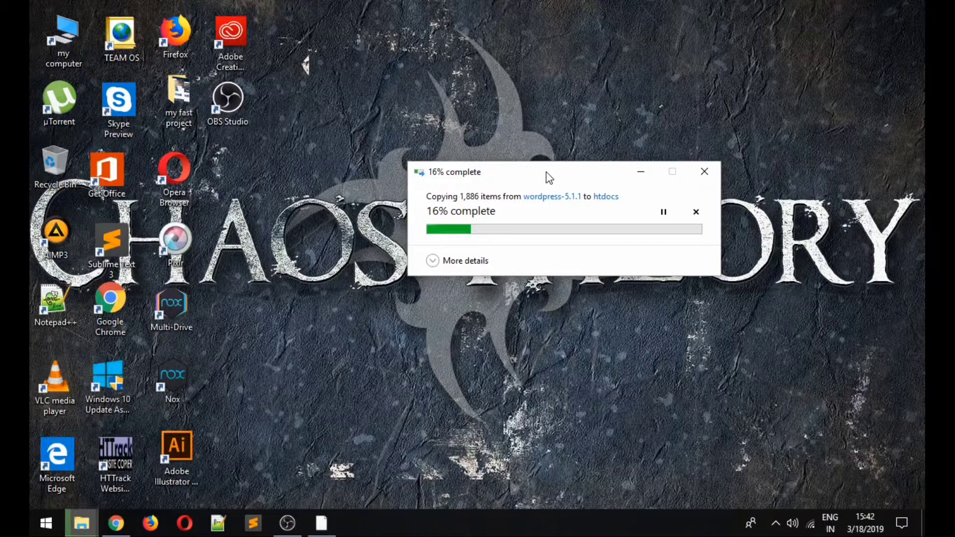
pyautogui.click(556, 109)
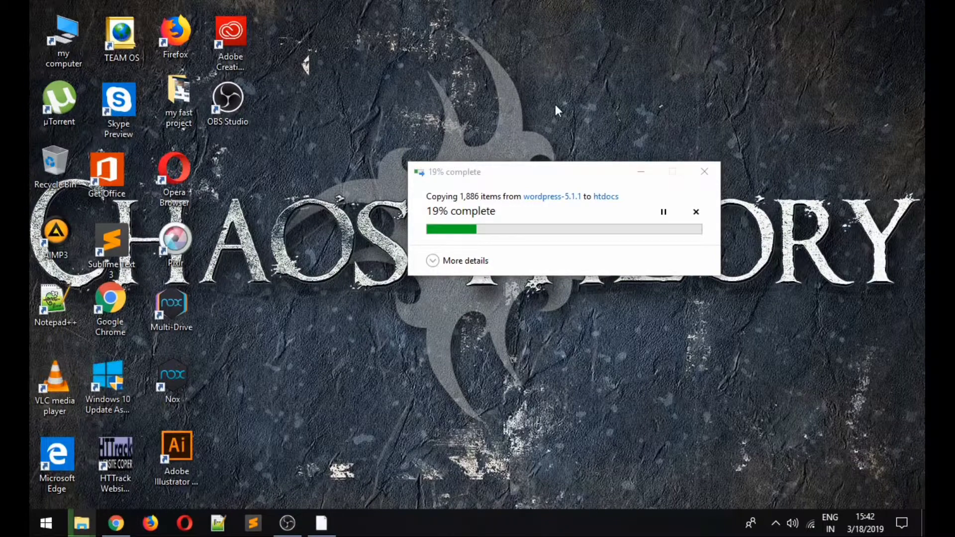
pyautogui.click(293, 523)
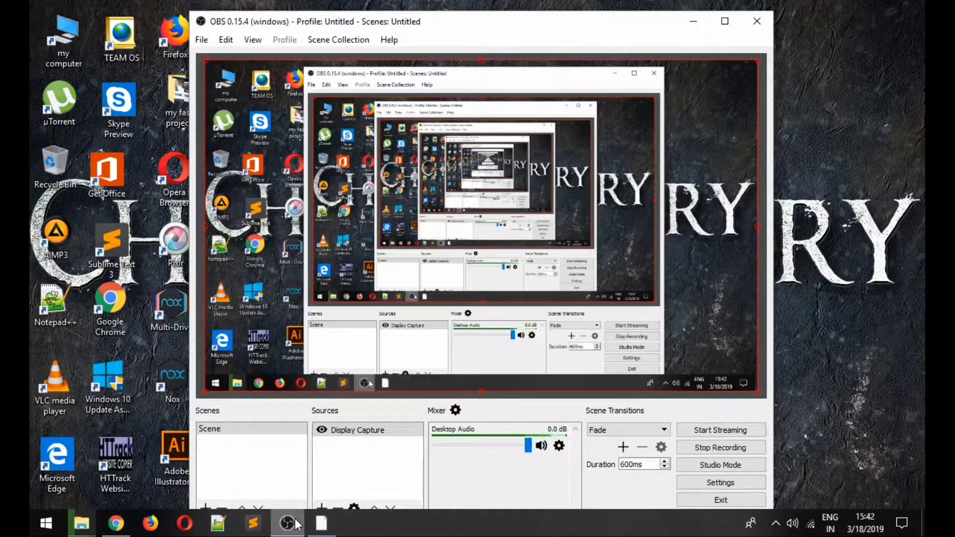
pyautogui.click(294, 523)
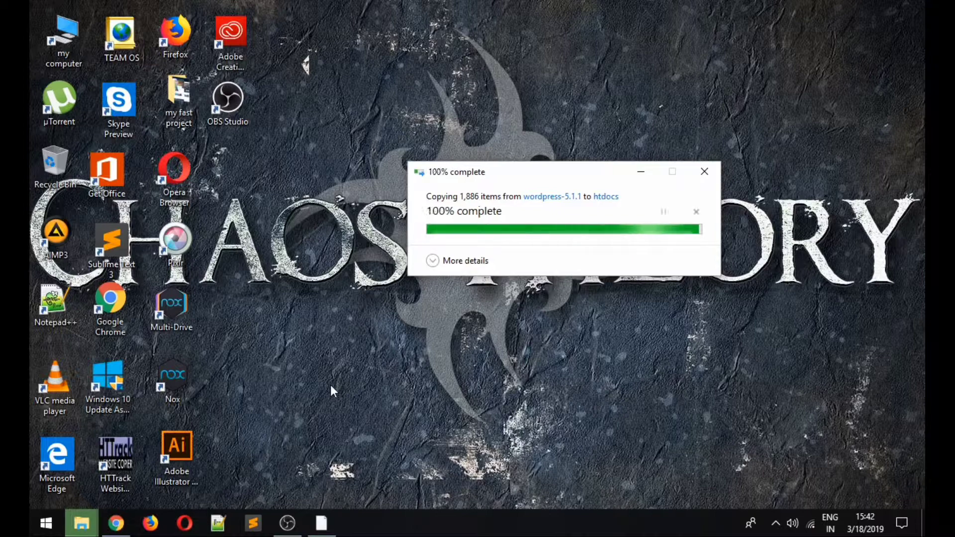
# - Check the 38.0 MB wordpress folder in htdocs, then return to Chrome with a new tab
pyautogui.rightClick(367, 179)
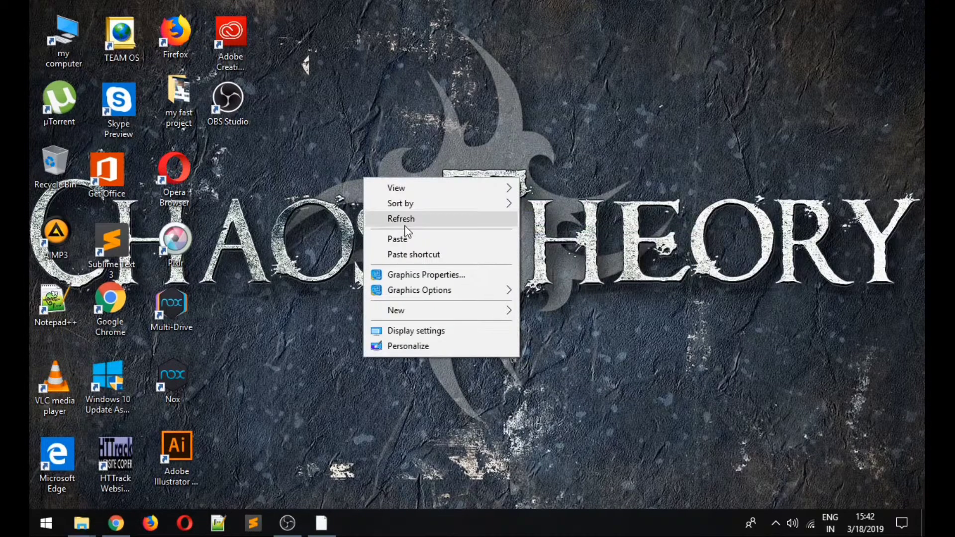
pyautogui.click(398, 217)
pyautogui.click(117, 525)
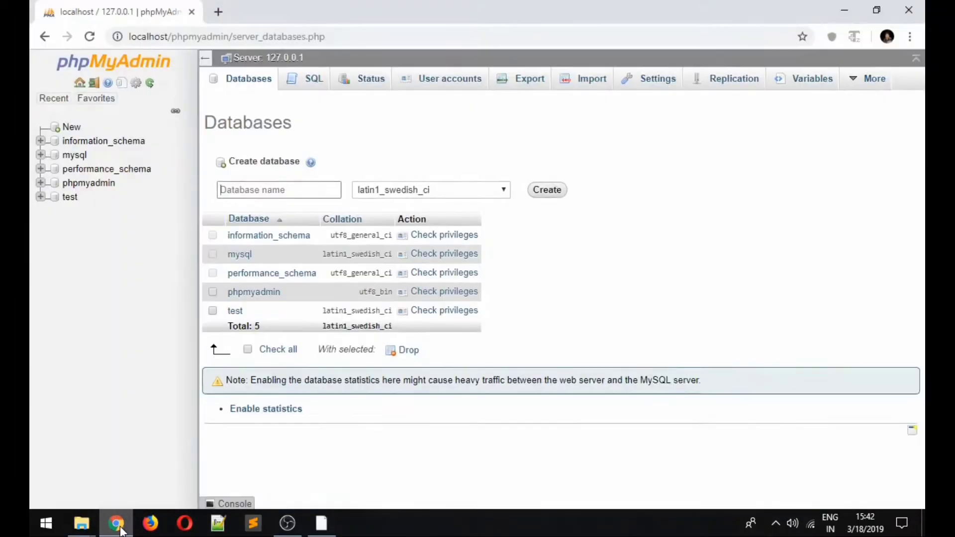
pyautogui.click(117, 525)
pyautogui.moveTo(78, 525)
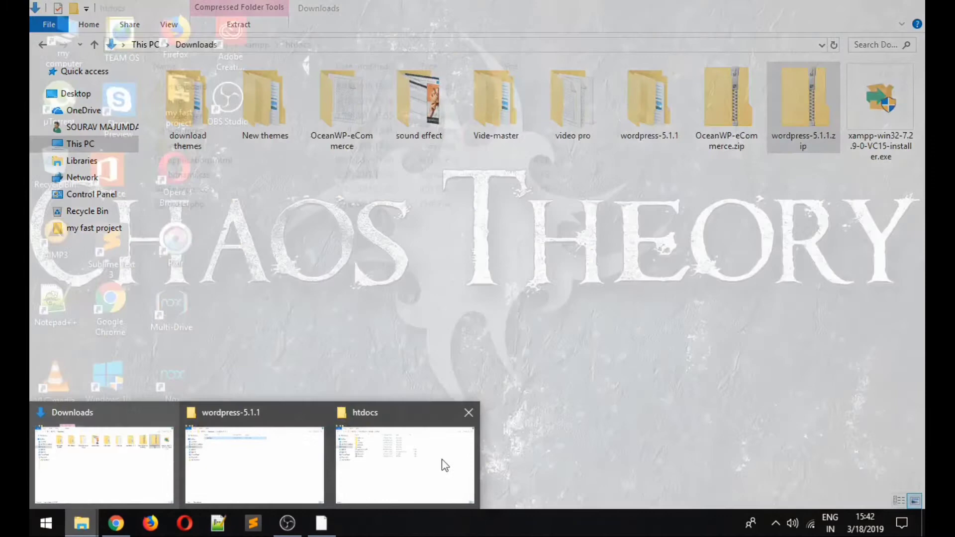
pyautogui.click(445, 465)
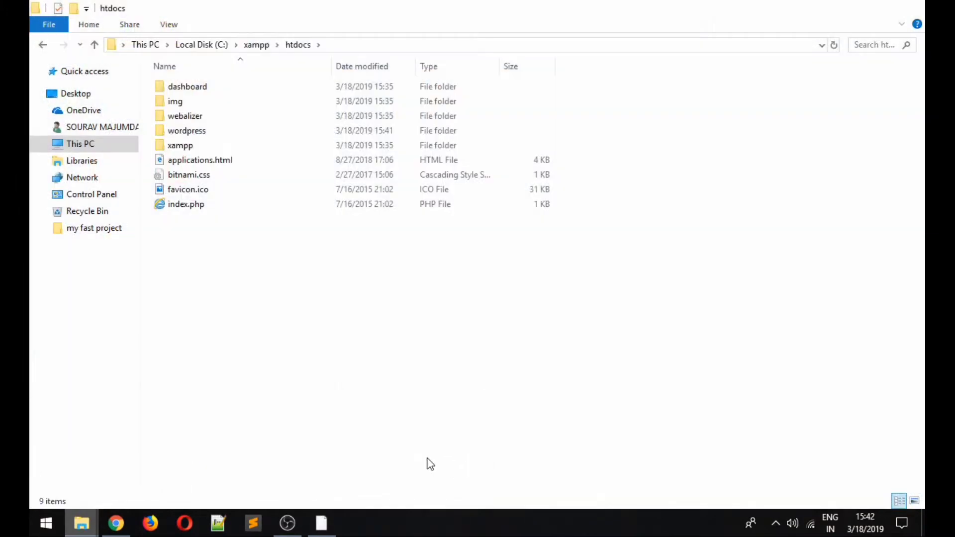
pyautogui.click(187, 130)
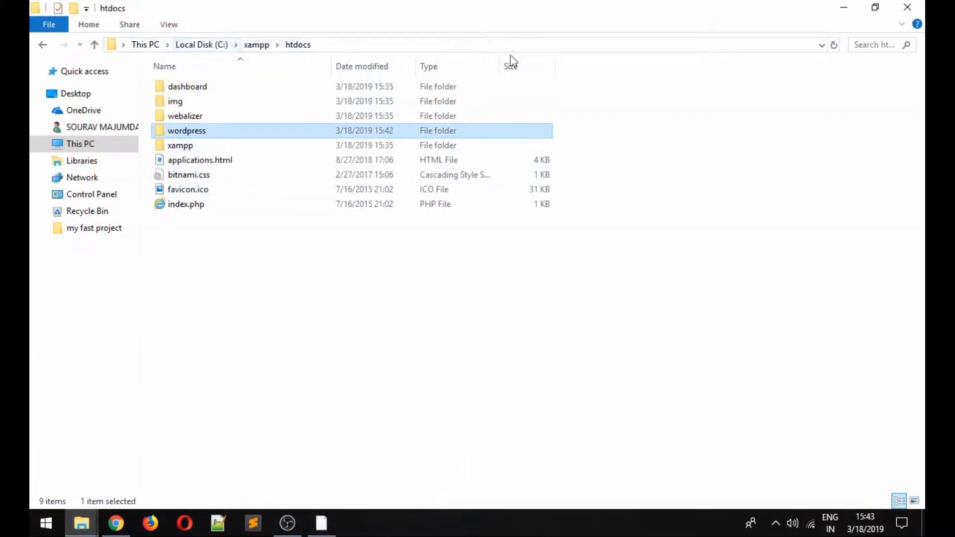
pyautogui.click(738, 122)
pyautogui.click(842, 8)
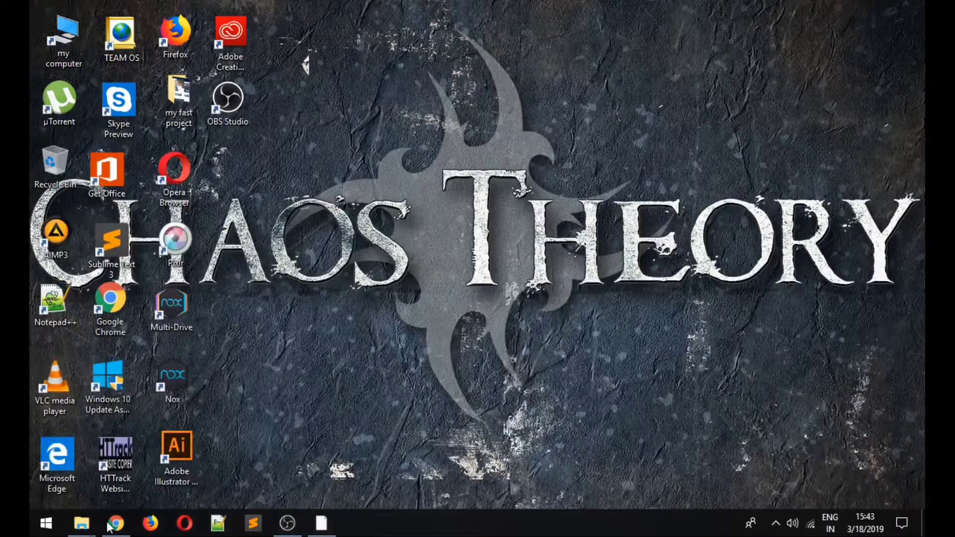
pyautogui.click(116, 523)
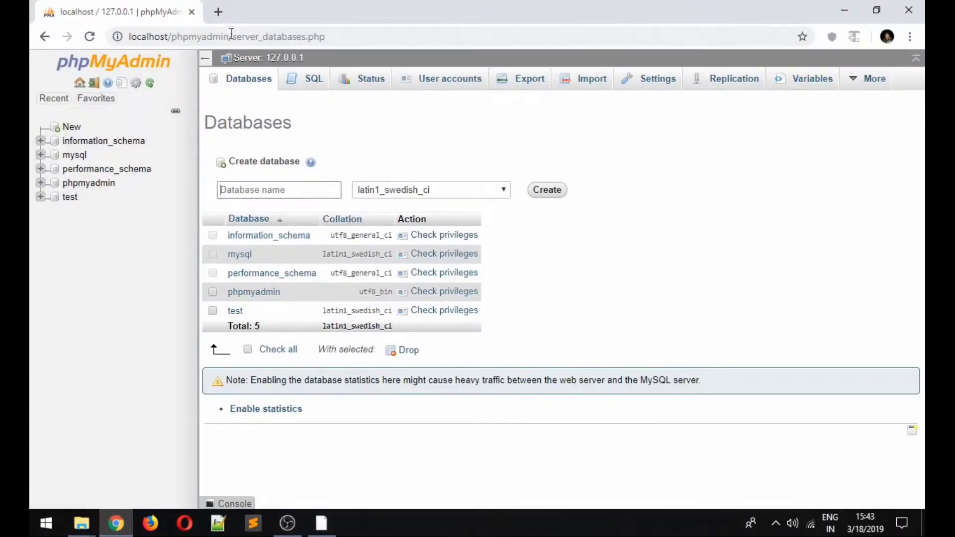
pyautogui.click(217, 12)
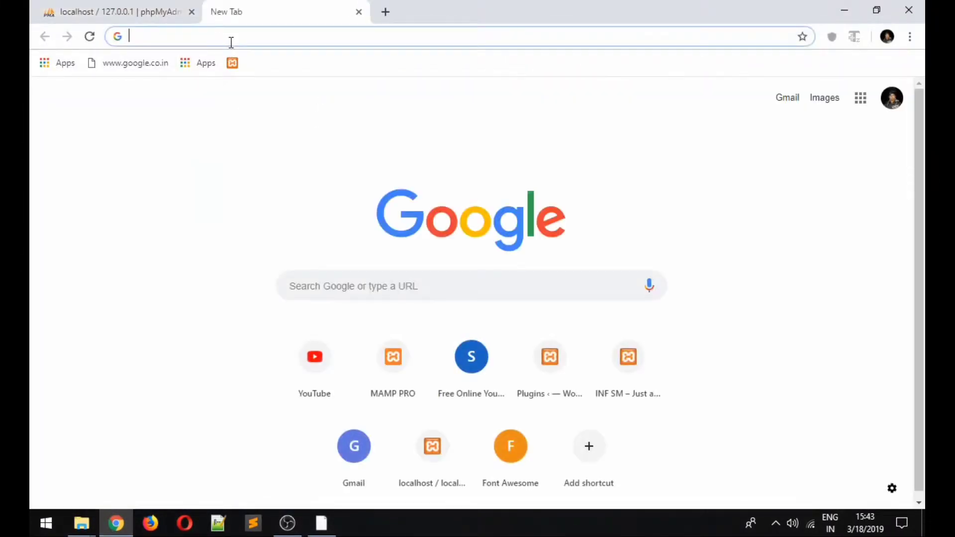
# - Load localhost/wordpress to reach the WordPress setup language list
pyautogui.write('loca')
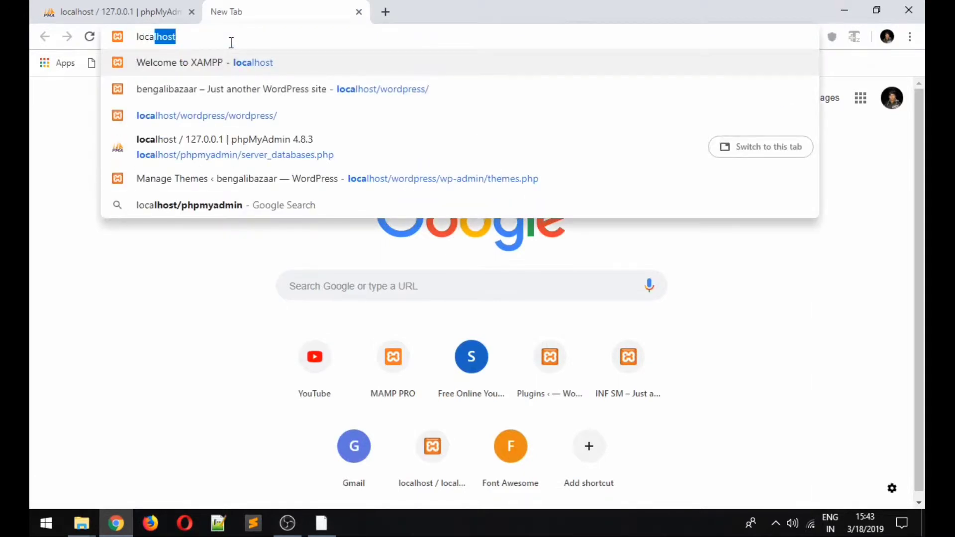
pyautogui.write('lhost/wordpress/')
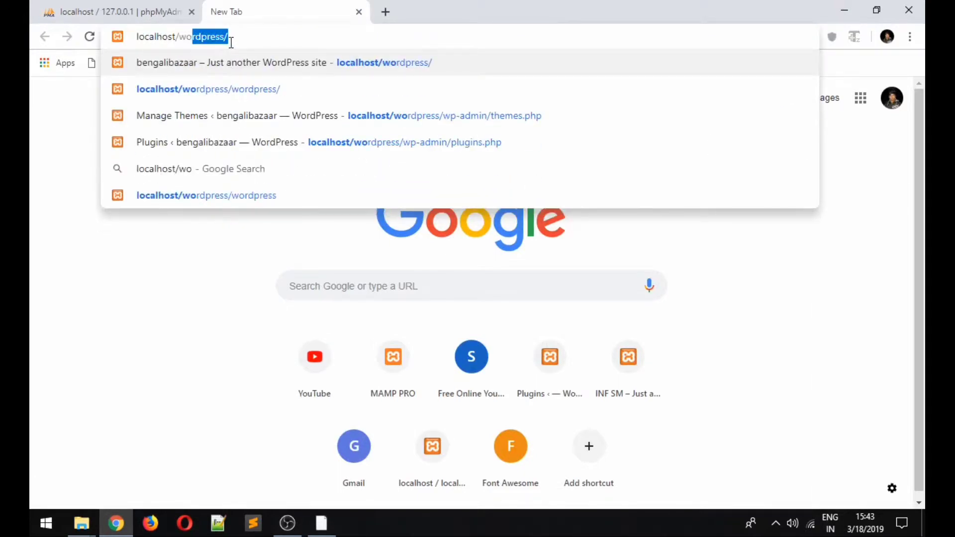
pyautogui.press('Return')
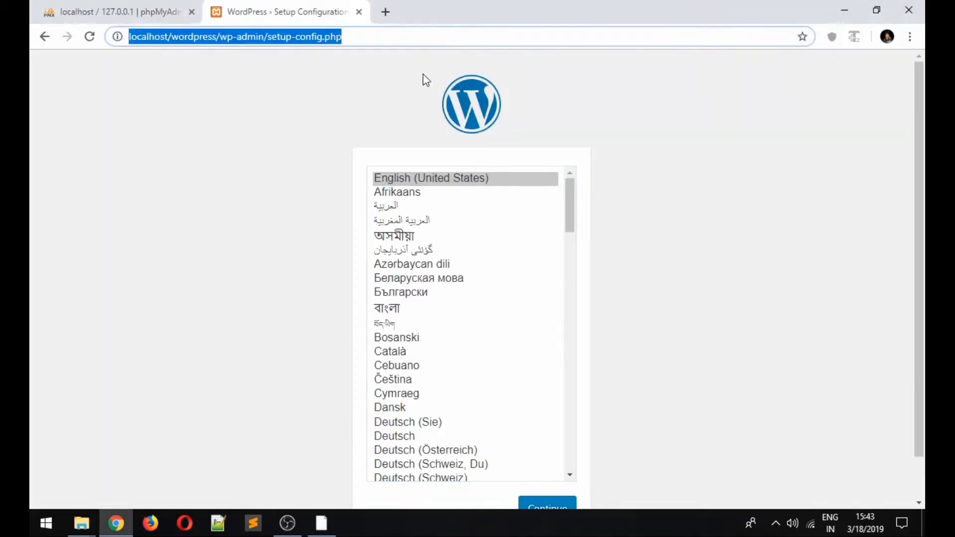
# - Continue with English (United States) and review the database name and username requirements setup lists
pyautogui.scroll(-1, 328, 103)
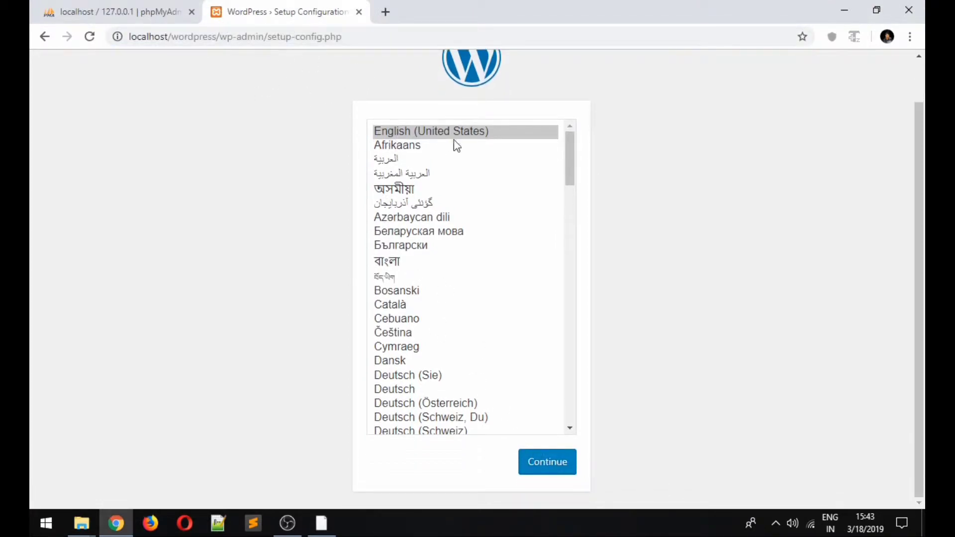
pyautogui.click(537, 470)
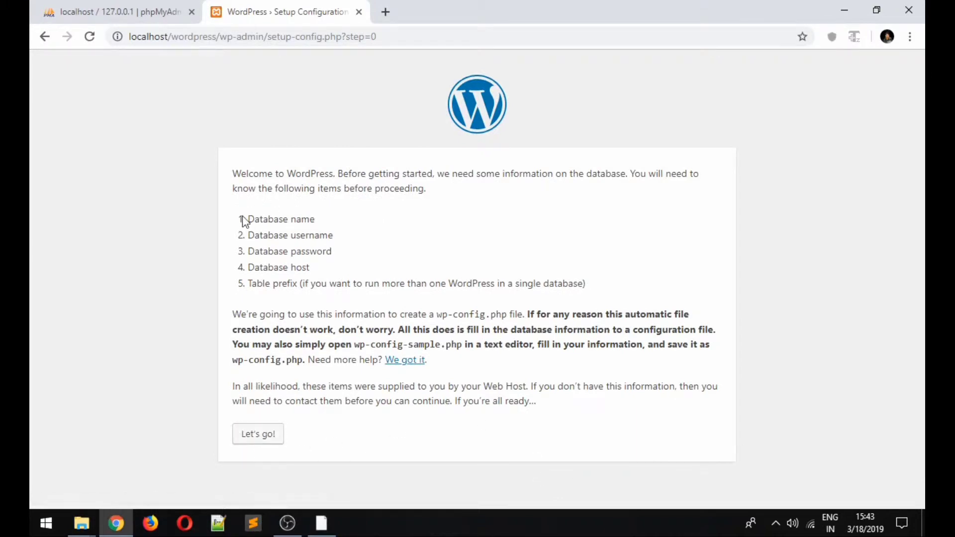
pyautogui.moveTo(245, 220); pyautogui.dragTo(318, 219)
pyautogui.moveTo(247, 236); pyautogui.dragTo(247, 216)
pyautogui.click(325, 229)
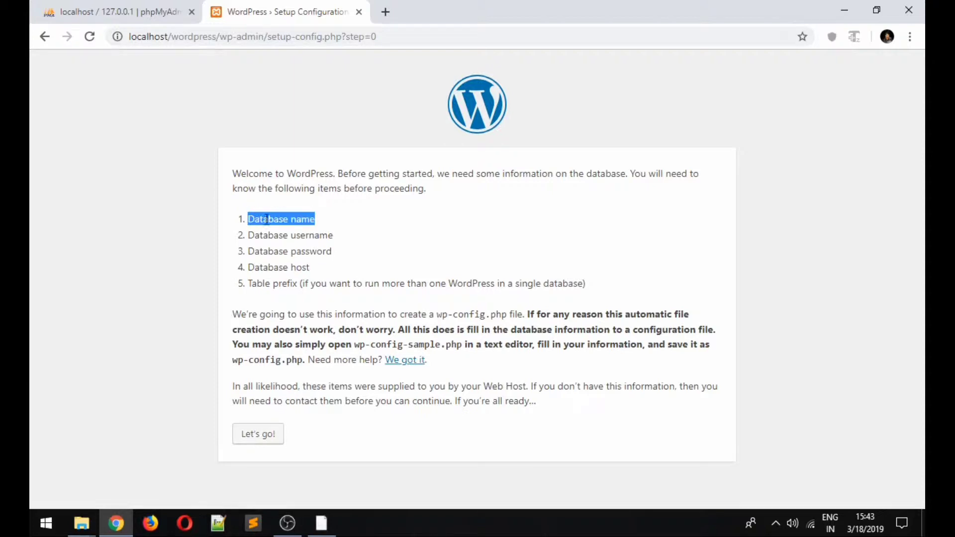
pyautogui.click(129, 17)
# - Create an empty database named 'wordpress' in phpMyAdmin
pyautogui.click(251, 190)
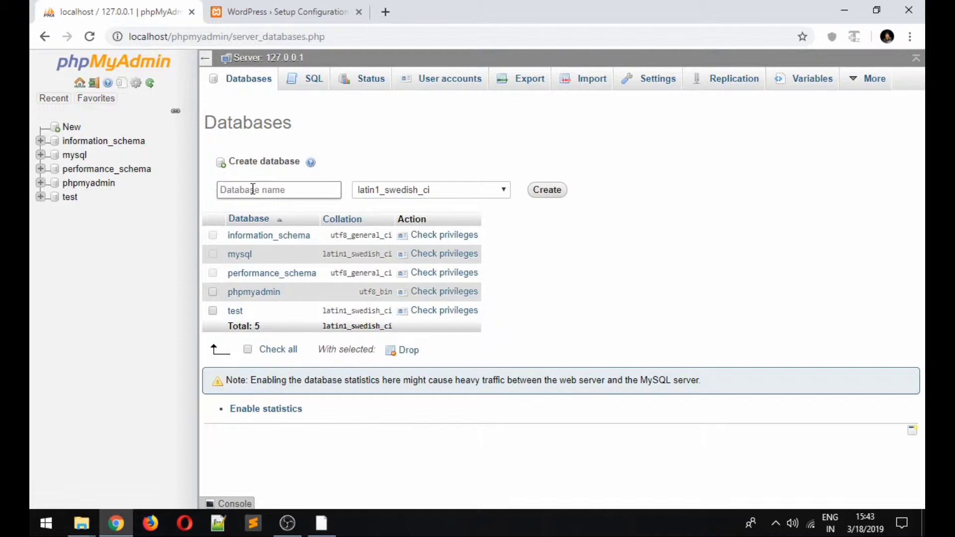
pyautogui.write('wordpress')
pyautogui.click(543, 194)
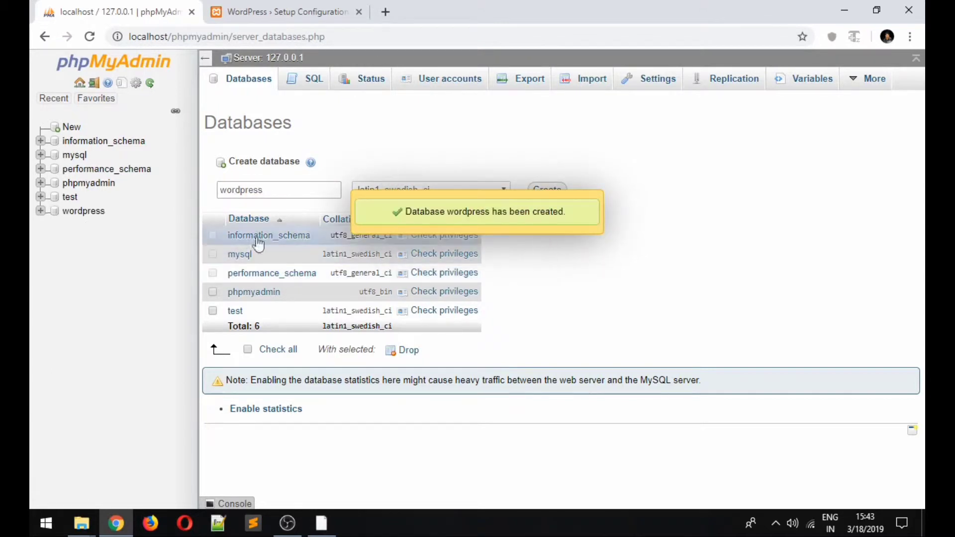
# - Open the new wordpress database, then start WordPress's database connection step with Let's go!
pyautogui.click(76, 218)
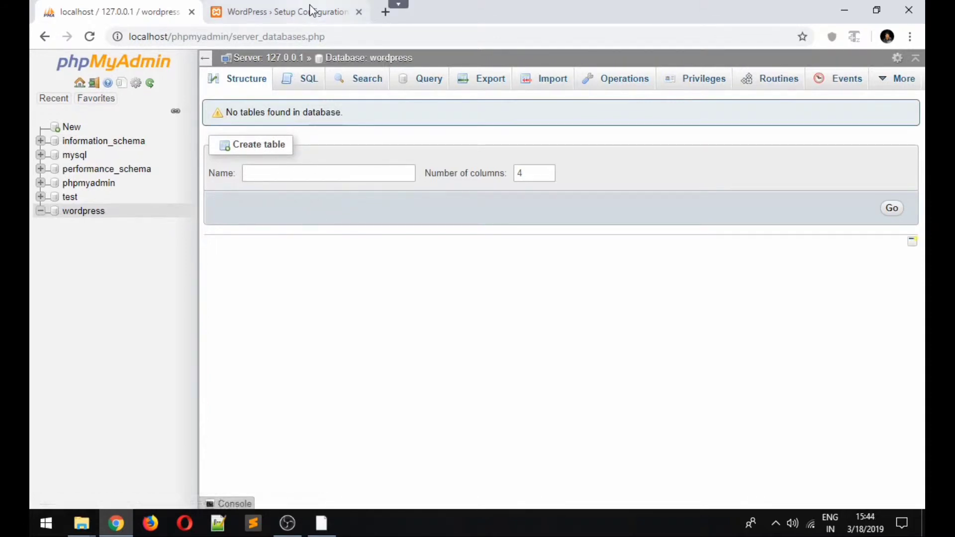
pyautogui.click(288, 12)
pyautogui.click(257, 435)
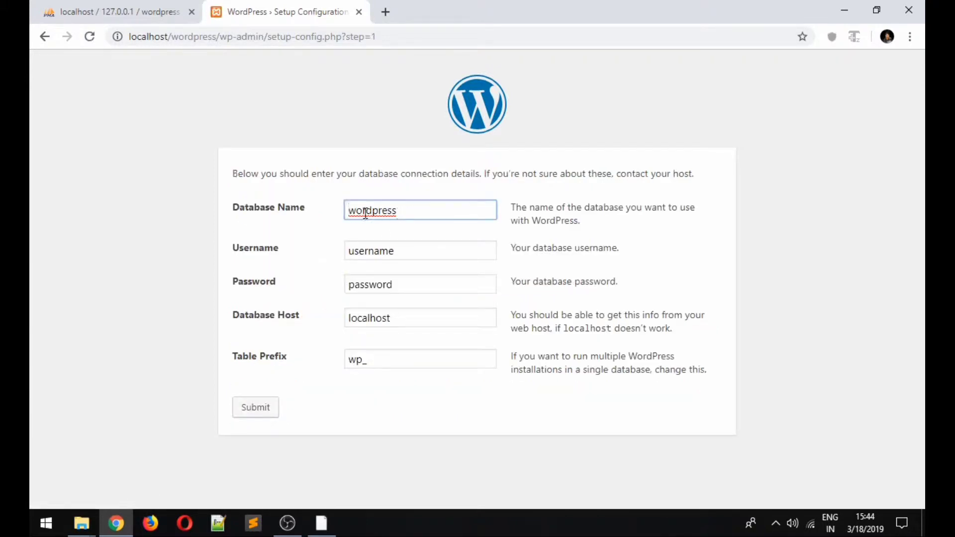
# - Enter 'wordpress' as the Database Name, checking it against phpMyAdmin
pyautogui.moveTo(405, 213); pyautogui.dragTo(330, 211)
pyautogui.press('BackSpace')
pyautogui.write('wordpress')
pyautogui.click(150, 15)
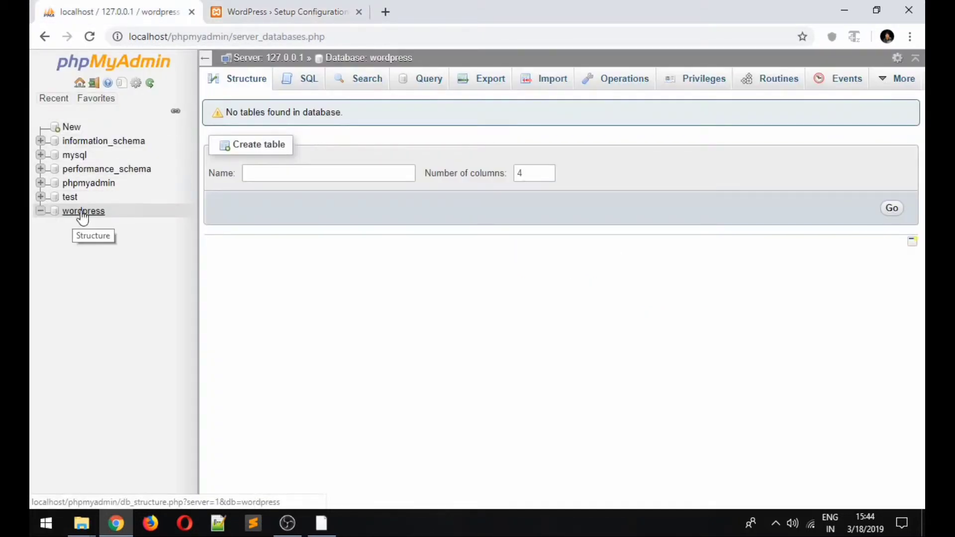
pyautogui.click(281, 11)
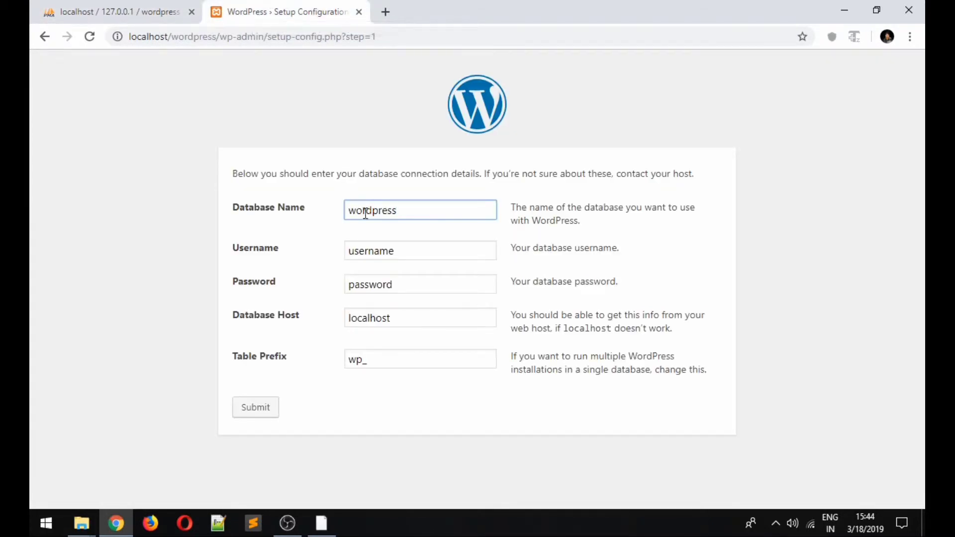
# - Clear the username placeholder, leave the password empty, submit the details and run the installation
pyautogui.moveTo(400, 253); pyautogui.dragTo(353, 252)
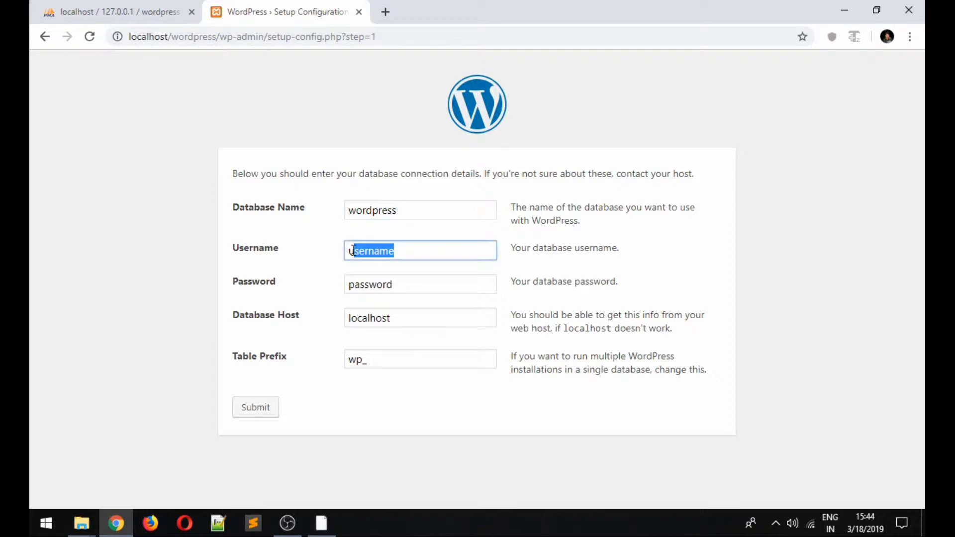
pyautogui.press('BackSpace')
pyautogui.press('BackSpace')
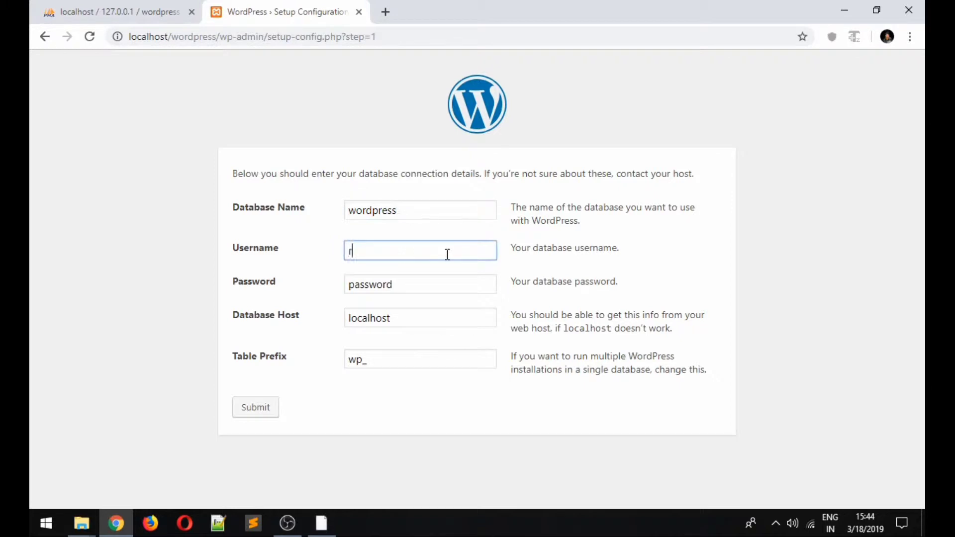
pyautogui.press('Tab')
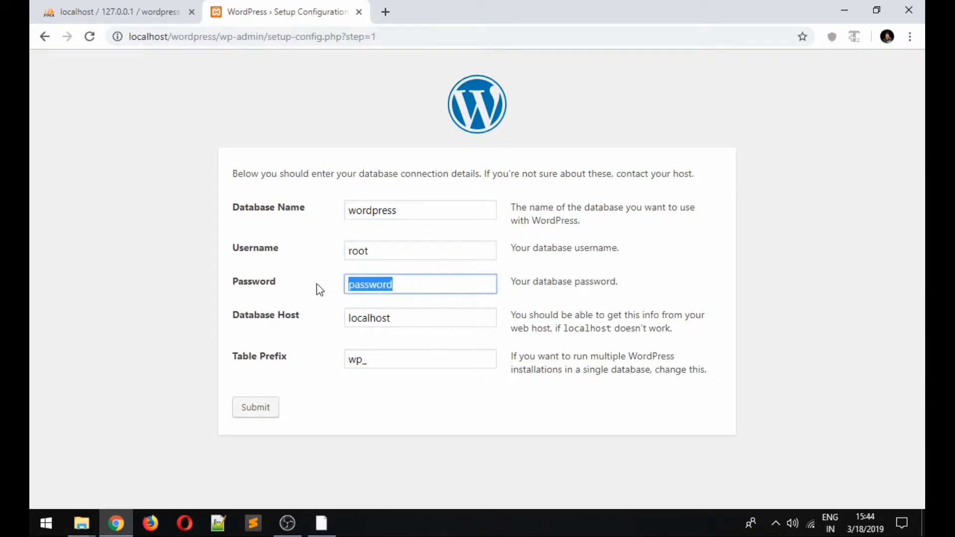
pyautogui.press('BackSpace')
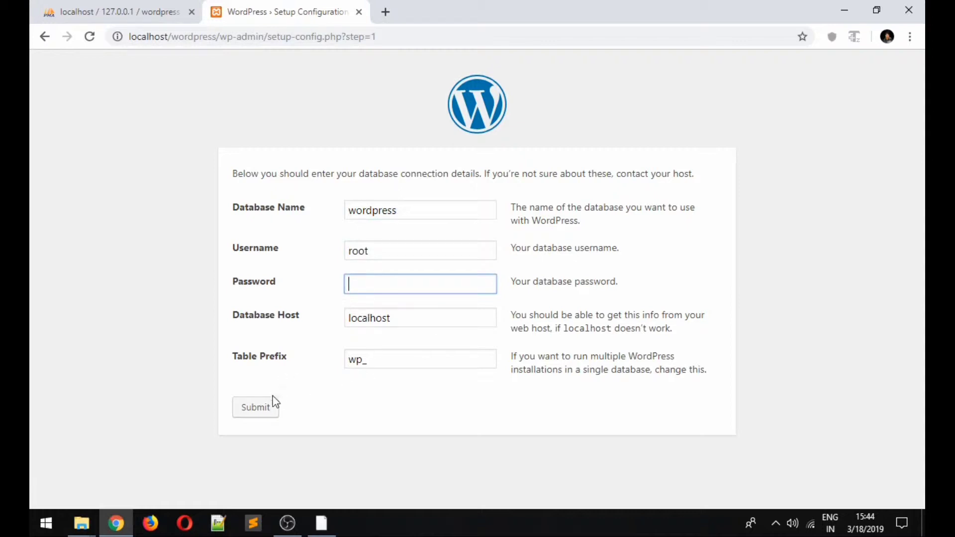
pyautogui.click(254, 410)
pyautogui.click(259, 229)
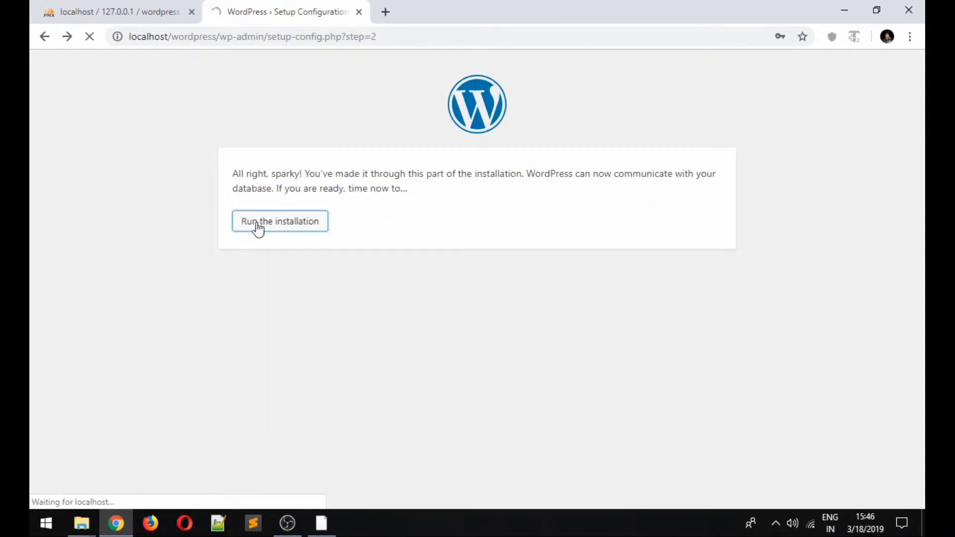
# - Enter 'the codestar' as Site Title and 'wordpress' as the admin username
pyautogui.scroll(-1, 345, 292)
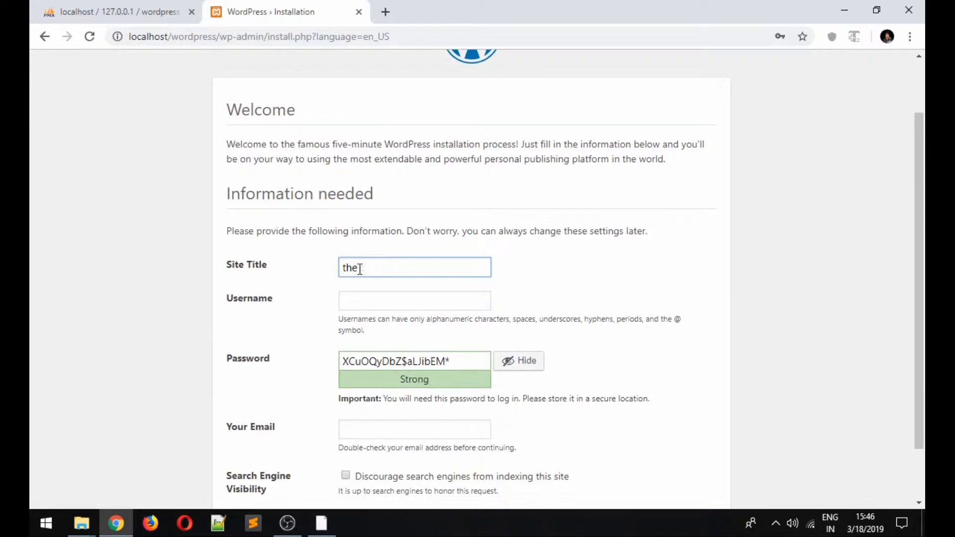
pyautogui.write('odestar')
pyautogui.scroll(-2, 359, 269)
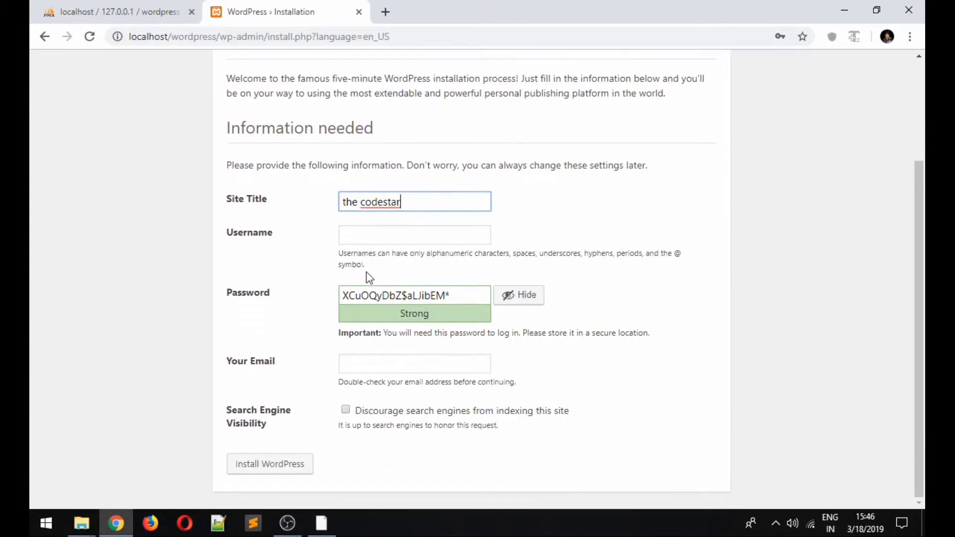
pyautogui.click(385, 232)
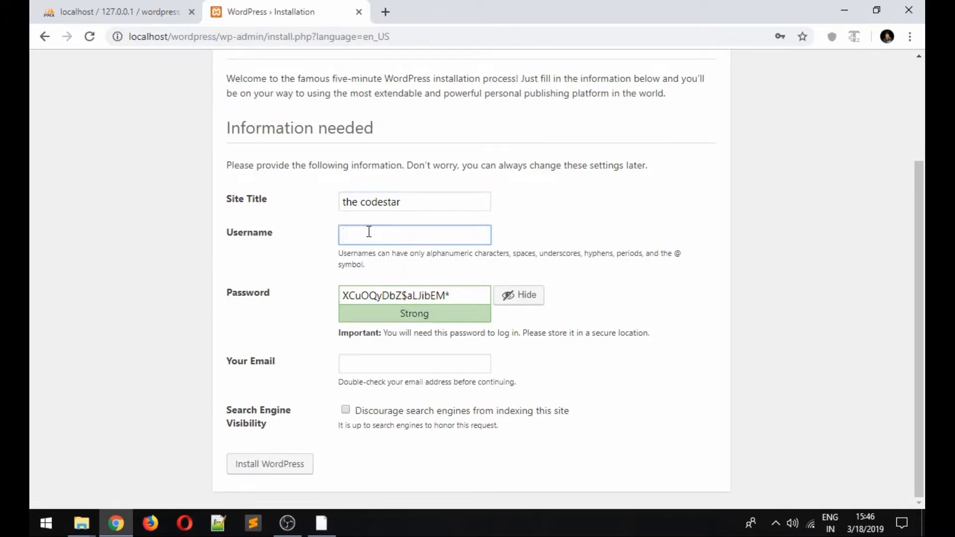
pyautogui.write('wor')
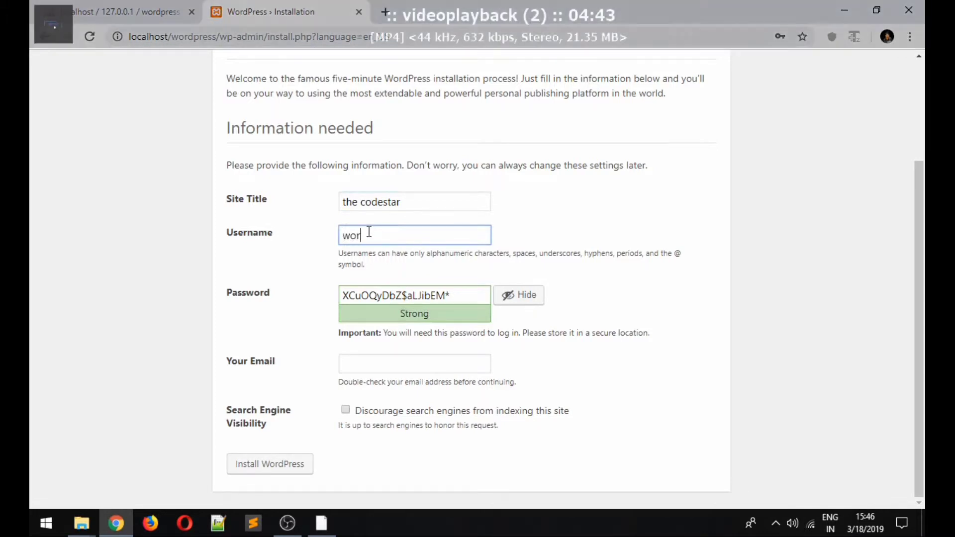
pyautogui.write('dpre')
pyautogui.write('ss')
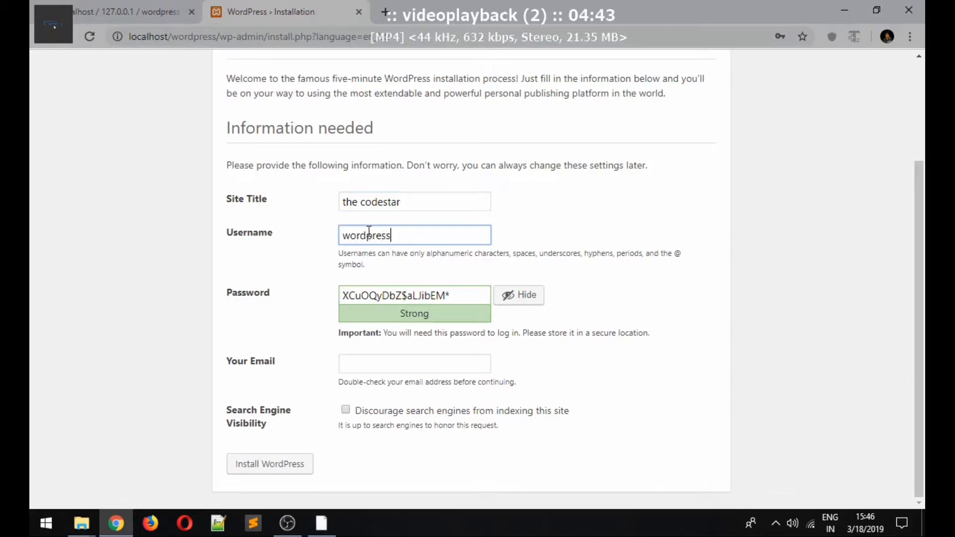
# - Replace the generated password with a custom one, fill in the admin e-mail, and install WordPress
pyautogui.click(453, 296)
pyautogui.click(515, 298)
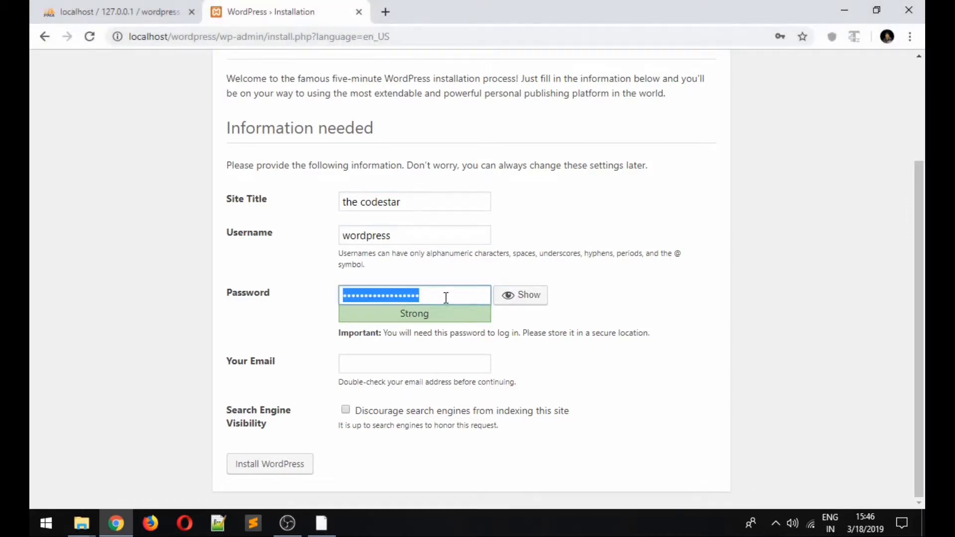
pyautogui.press('BackSpace')
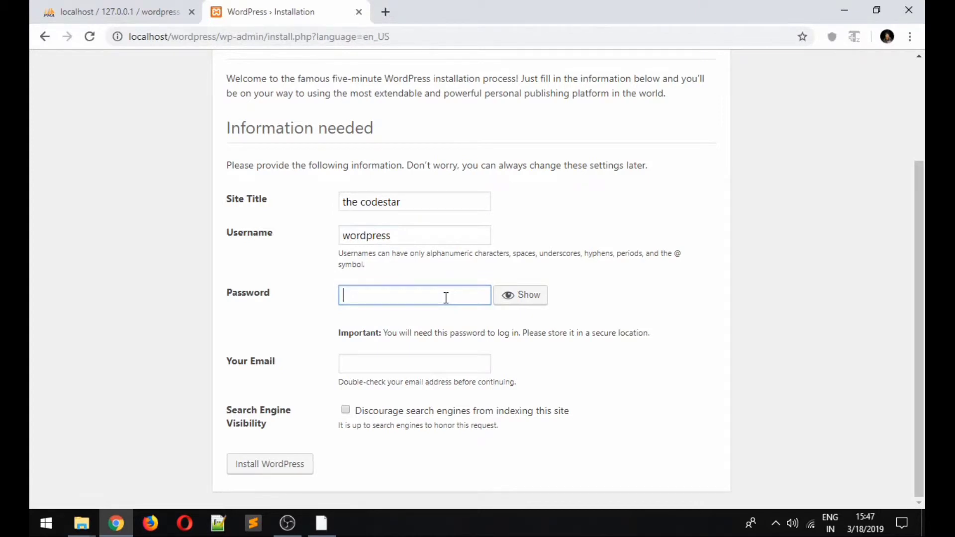
pyautogui.write('admin123456')
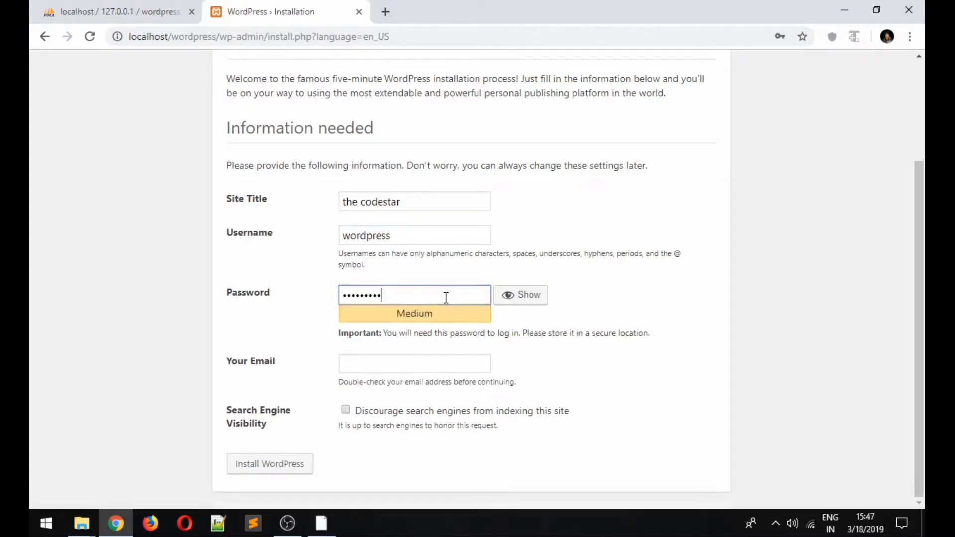
pyautogui.click(419, 358)
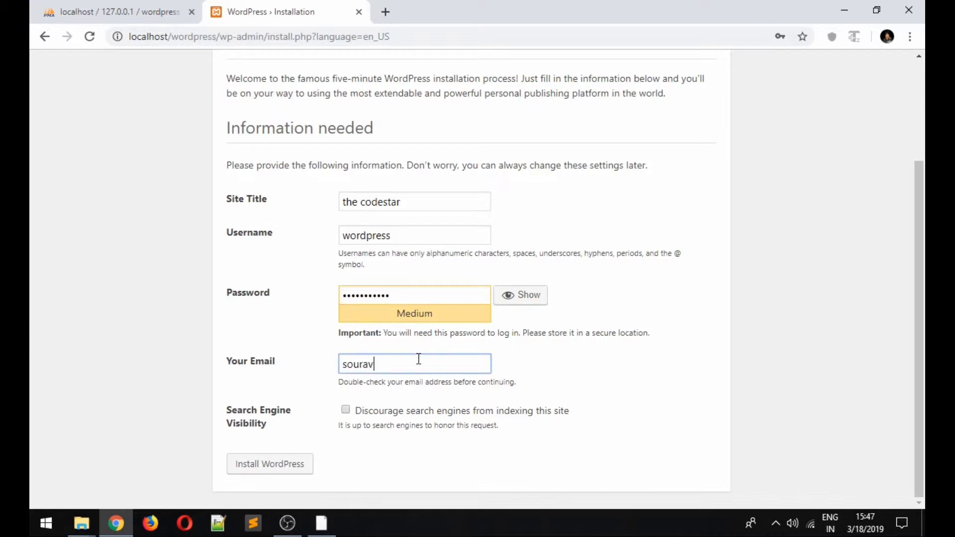
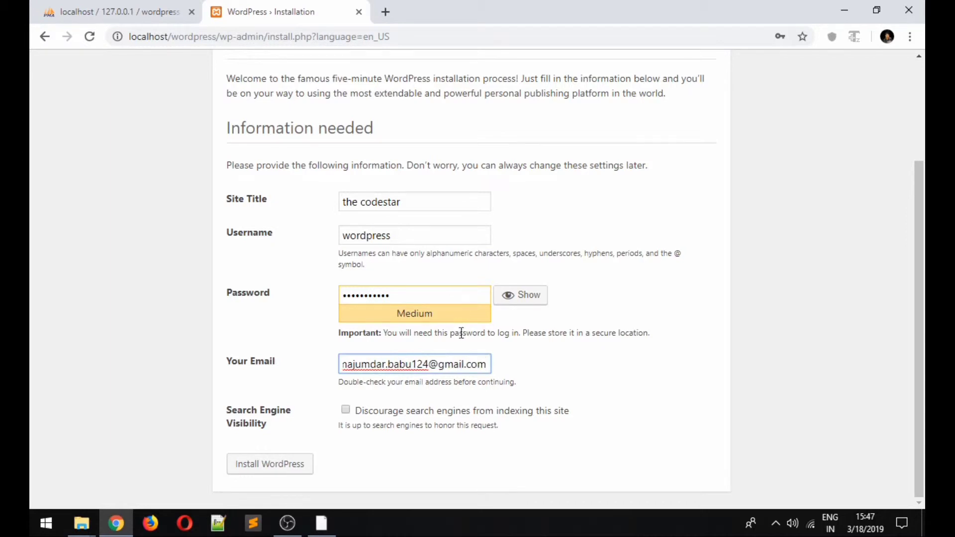
pyautogui.click(286, 470)
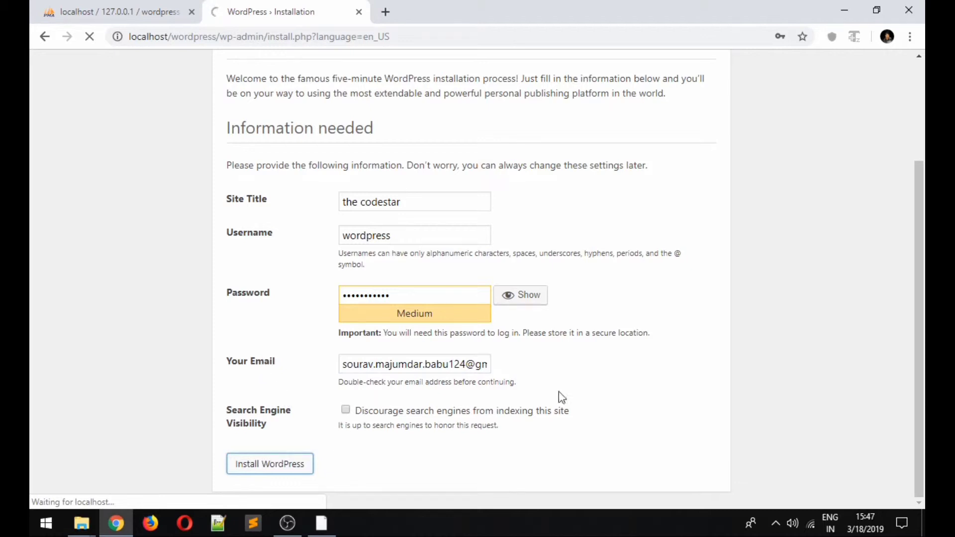
# - From the Success page go to the login screen and enter username wordpress with the account password
pyautogui.scroll(3, 562, 393)
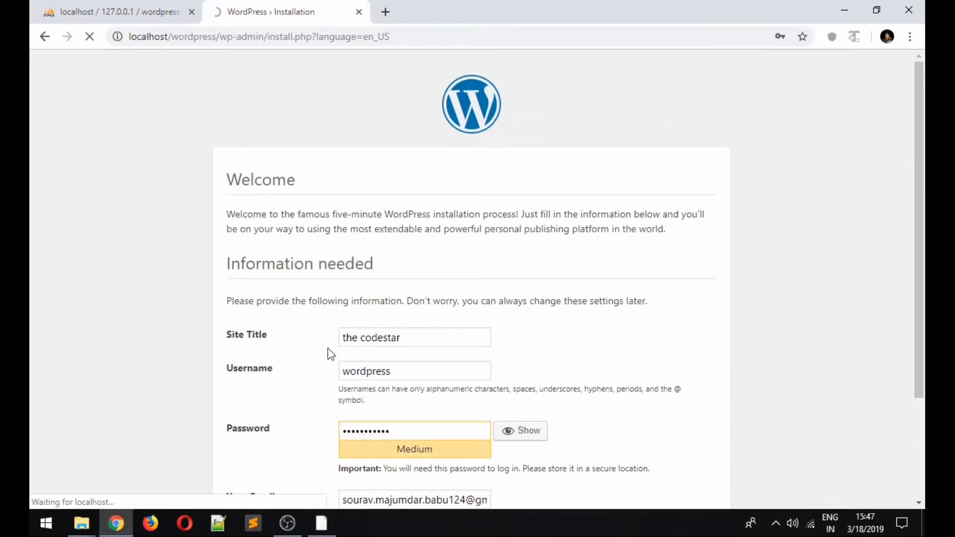
pyautogui.scroll(-2, 413, 344)
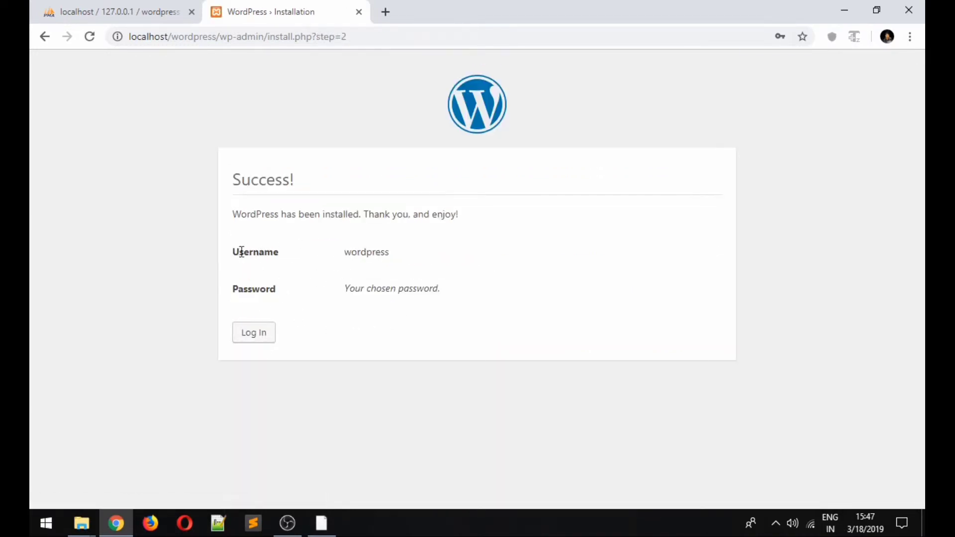
pyautogui.moveTo(240, 252); pyautogui.dragTo(403, 251)
pyautogui.click(268, 339)
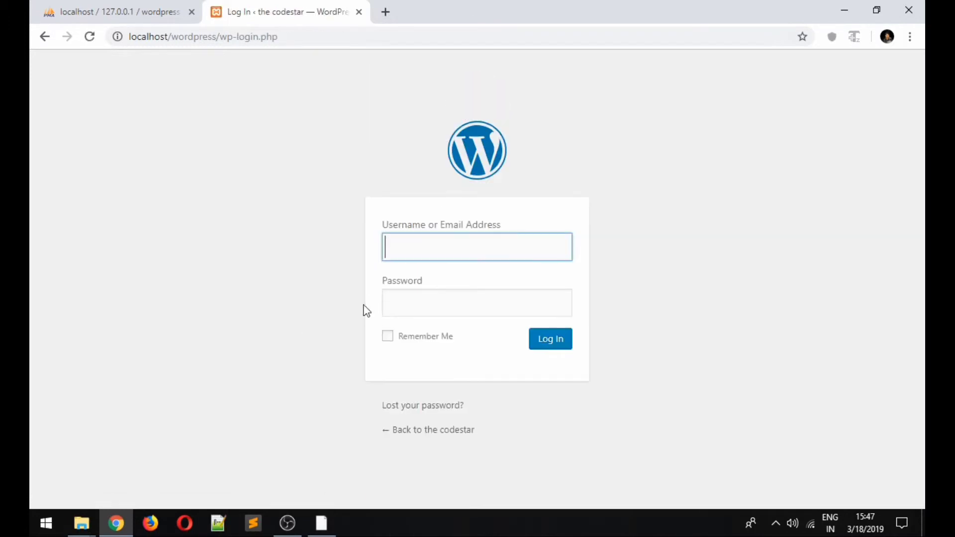
pyautogui.write('wordpress')
pyautogui.click(442, 295)
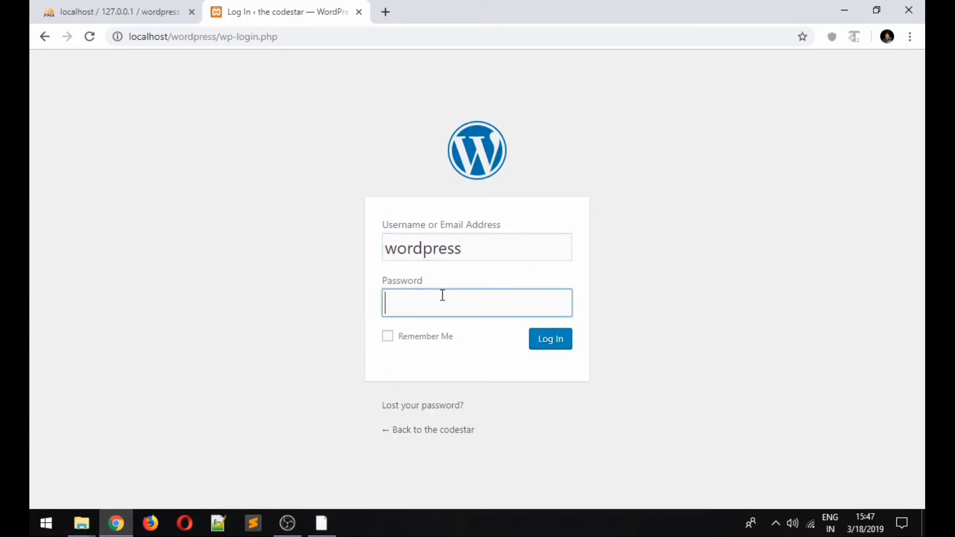
pyautogui.write('wordpress123')
# - Log in to the Dashboard and open the codestar front page in a new tab
pyautogui.click(555, 343)
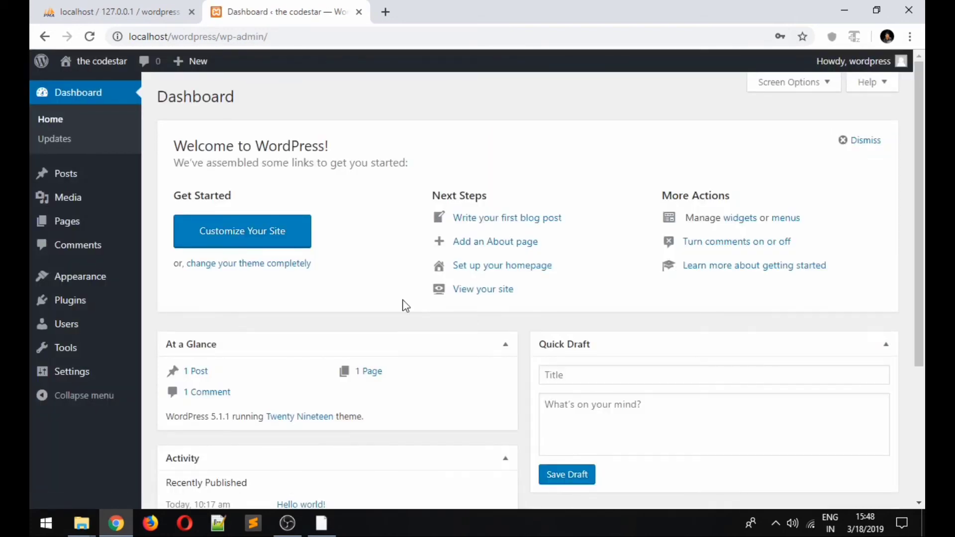
pyautogui.rightClick(96, 59)
pyautogui.click(128, 68)
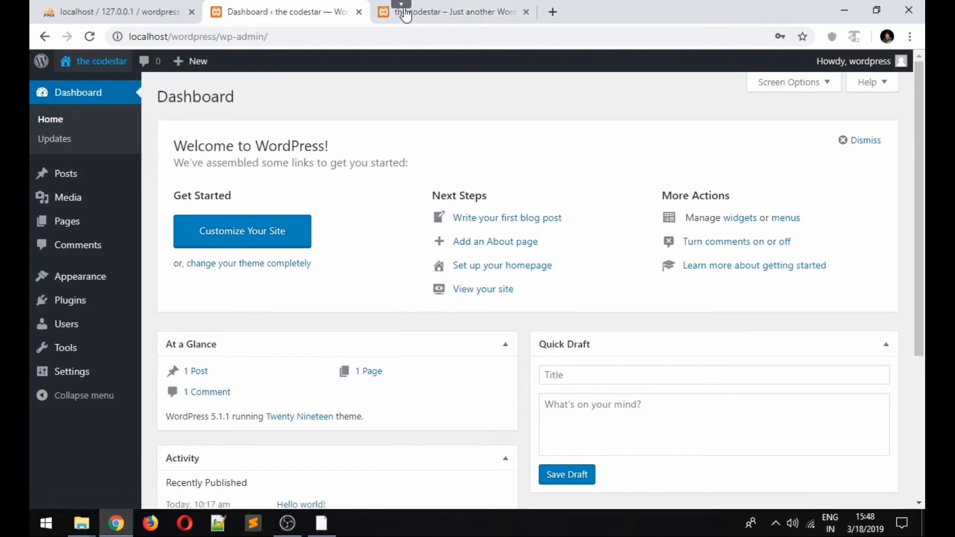
pyautogui.click(417, 13)
# - Browse the live front page showing the default Hello world! post
pyautogui.scroll(-3, 369, 228)
pyautogui.scroll(3, 341, 247)
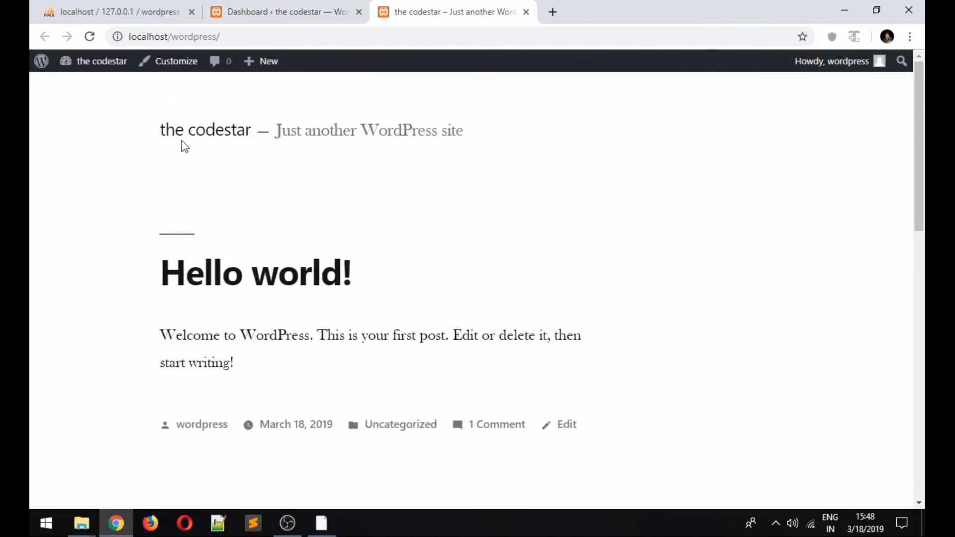
pyautogui.moveTo(154, 129); pyautogui.dragTo(277, 131)
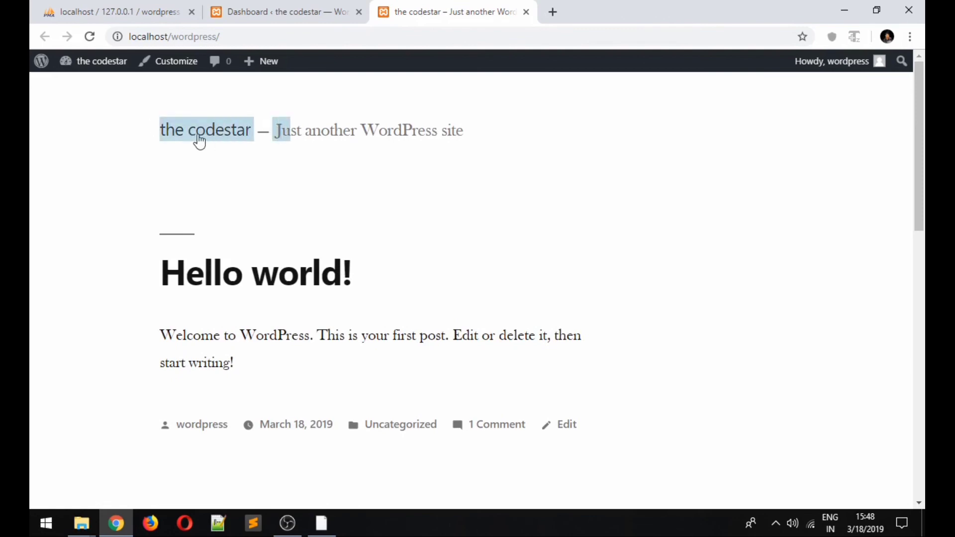
pyautogui.scroll(-3, 292, 187)
pyautogui.scroll(-3, 378, 254)
pyautogui.scroll(5, 288, 245)
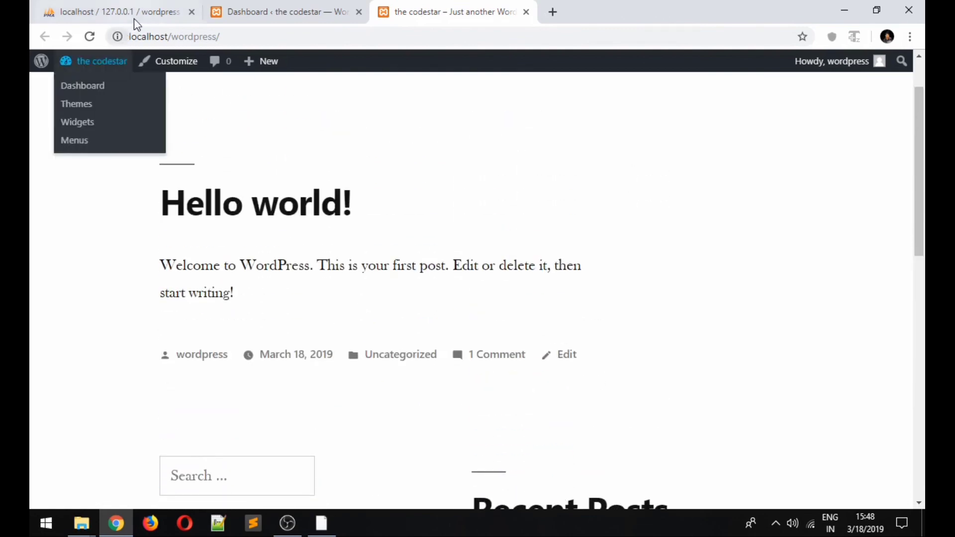
# - Return to the Dashboard tab and look over the admin dashboard
pyautogui.click(239, 12)
pyautogui.scroll(-3, 149, 366)
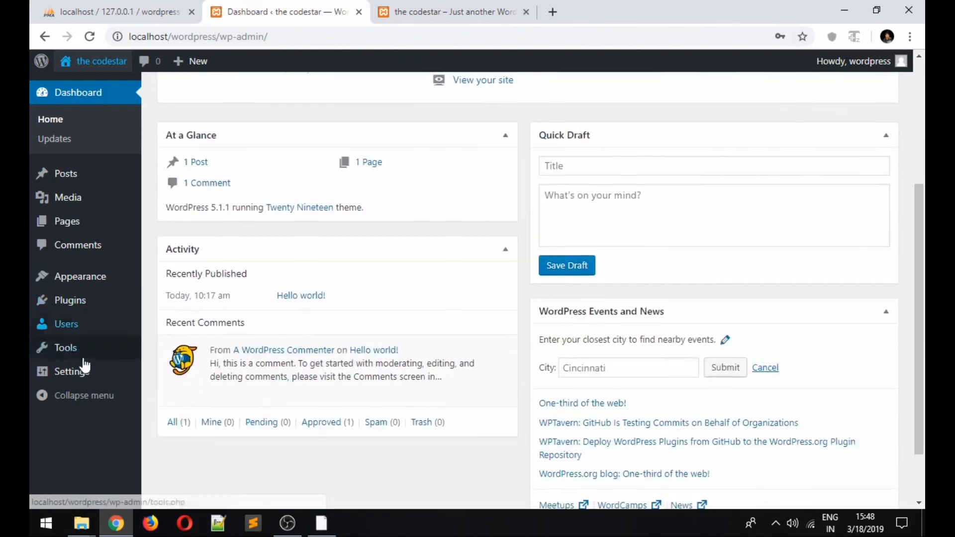
pyautogui.moveTo(84, 347)
pyautogui.scroll(3, 83, 347)
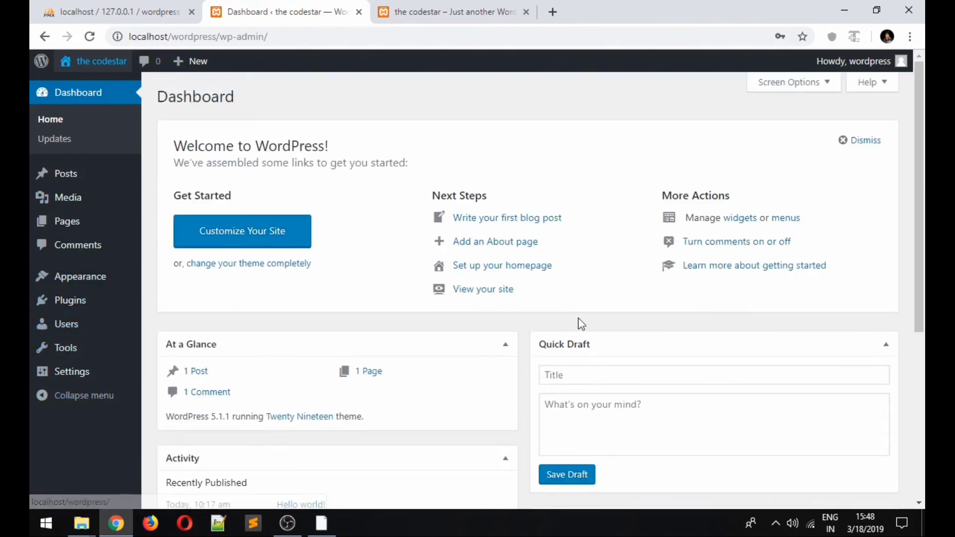
pyautogui.click(288, 523)
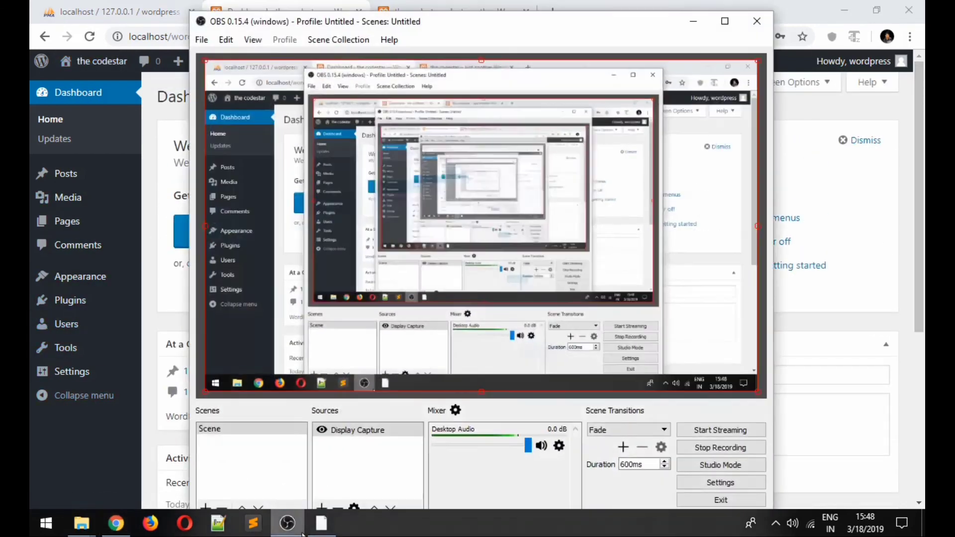